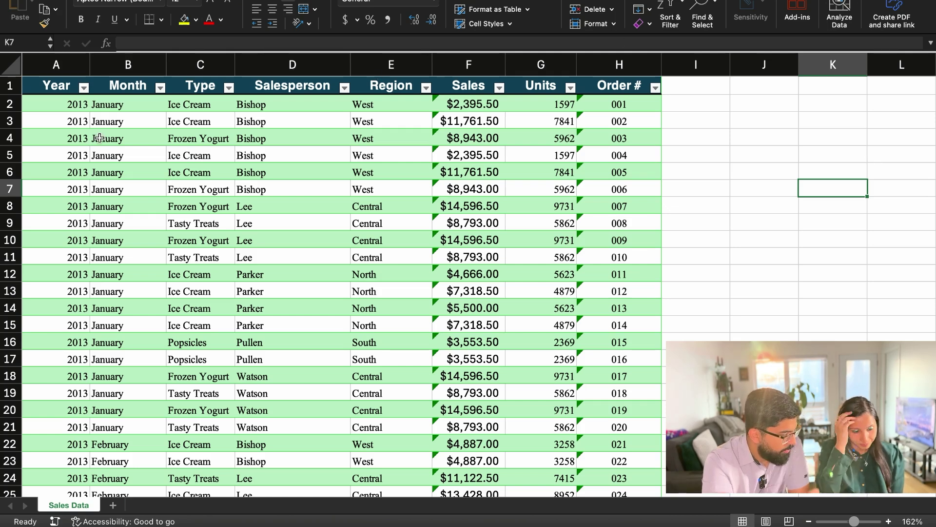
Inspect the table's header row and Year column, selecting the Year values down to the last entry.
{"action": "left_click", "coordinate": [11, 87]}
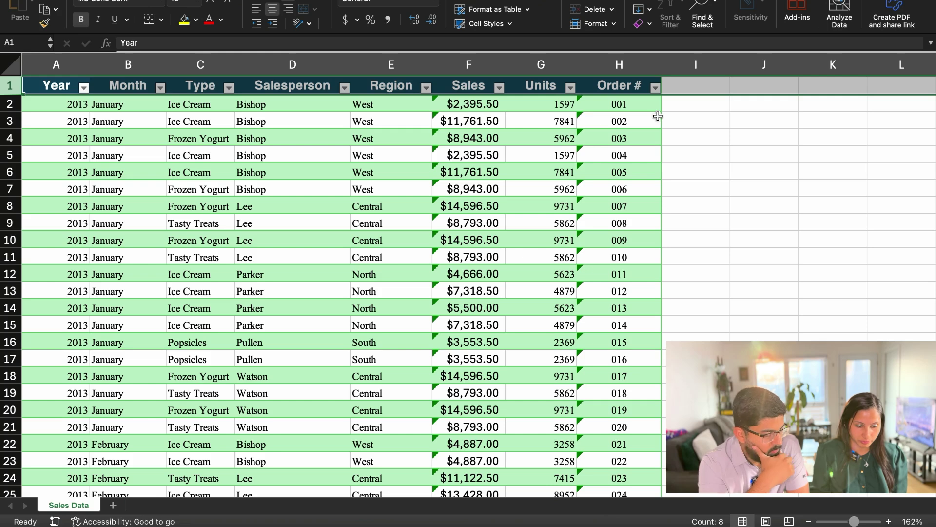
{"action": "left_click", "coordinate": [755, 139]}
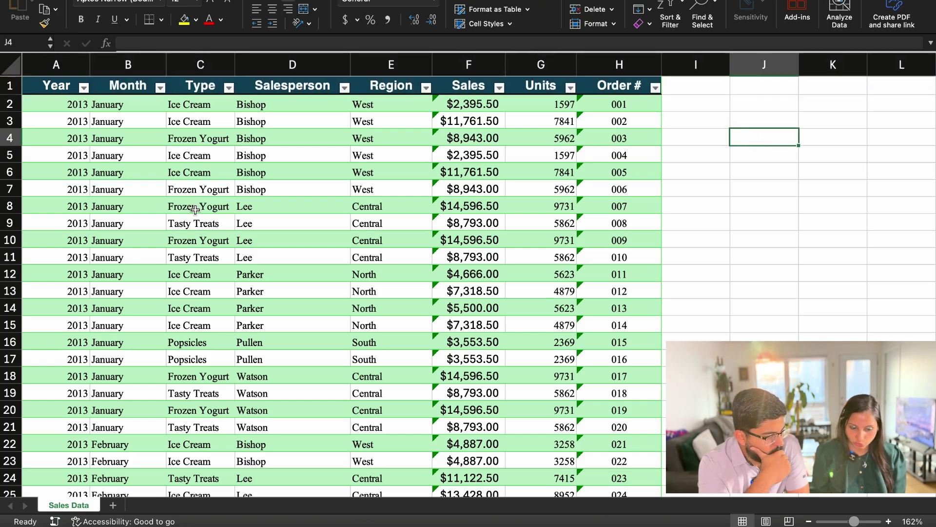
{"action": "left_click", "coordinate": [69, 104]}
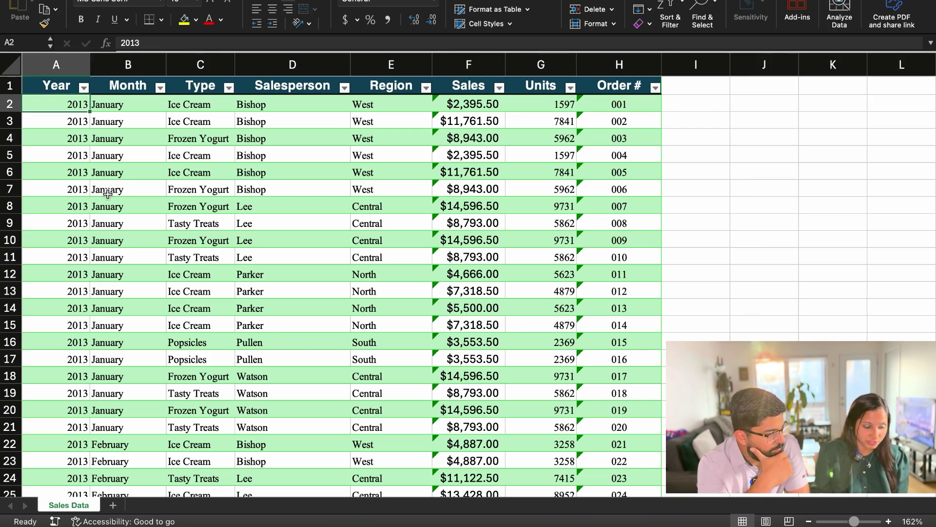
{"action": "key", "text": "alt+Down"}
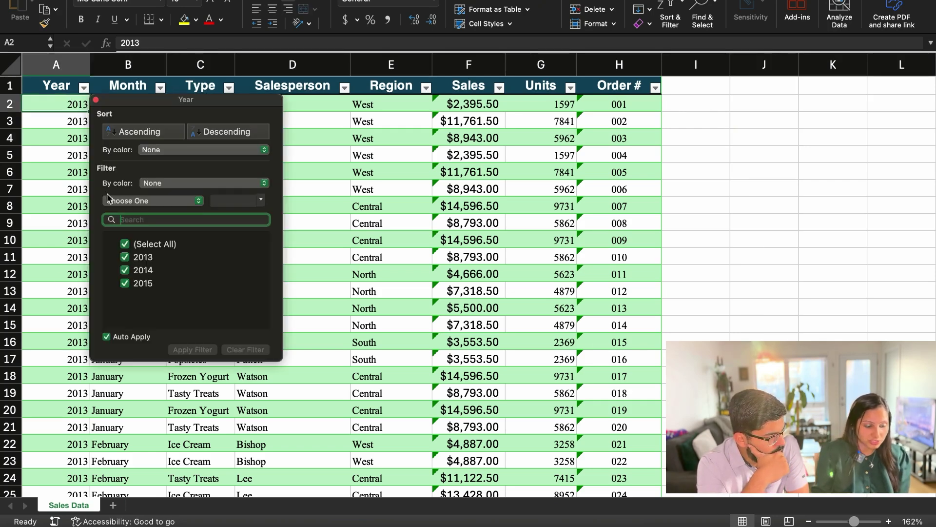
{"action": "left_click", "coordinate": [96, 99]}
{"action": "left_click", "coordinate": [276, 151]}
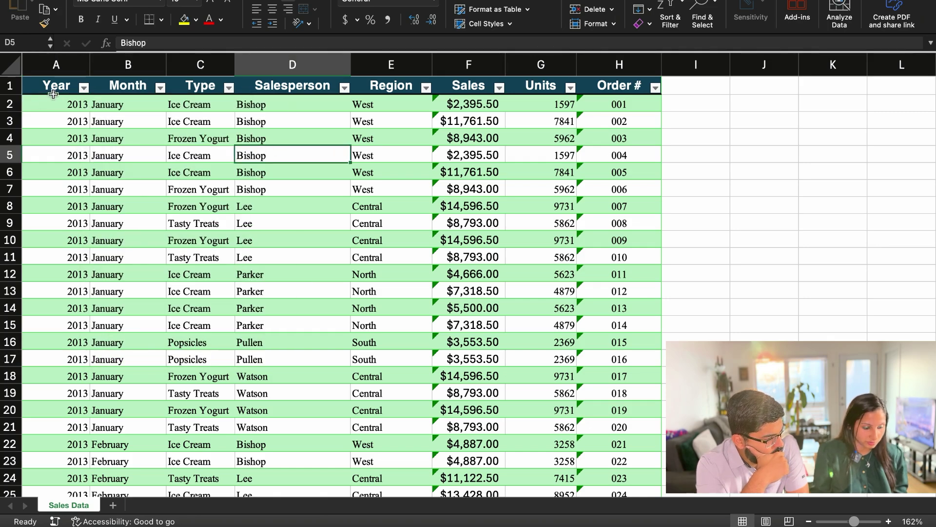
{"action": "left_click", "coordinate": [65, 103]}
{"action": "key", "text": "ctrl+shift+Down"}
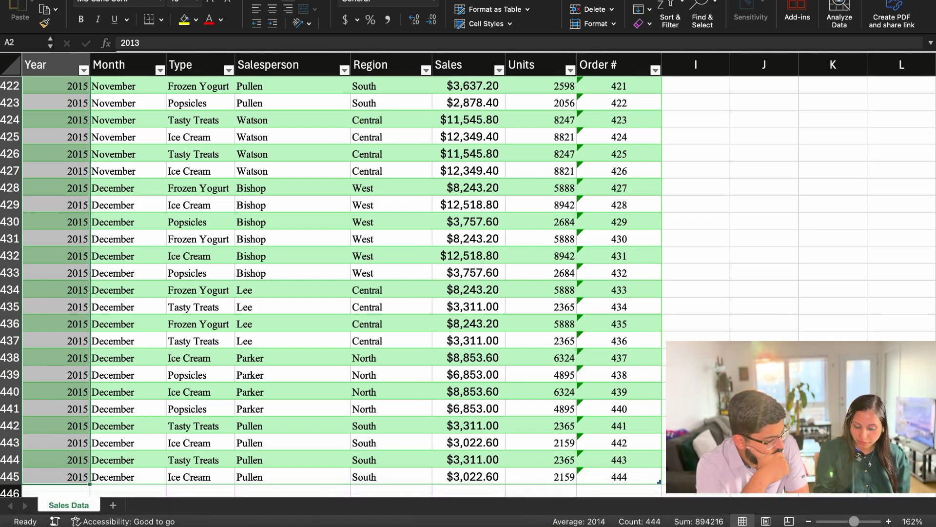
{"action": "left_click", "coordinate": [776, 250]}
{"action": "scroll", "coordinate": [775, 250], "scroll_direction": "up", "scroll_amount": 20}
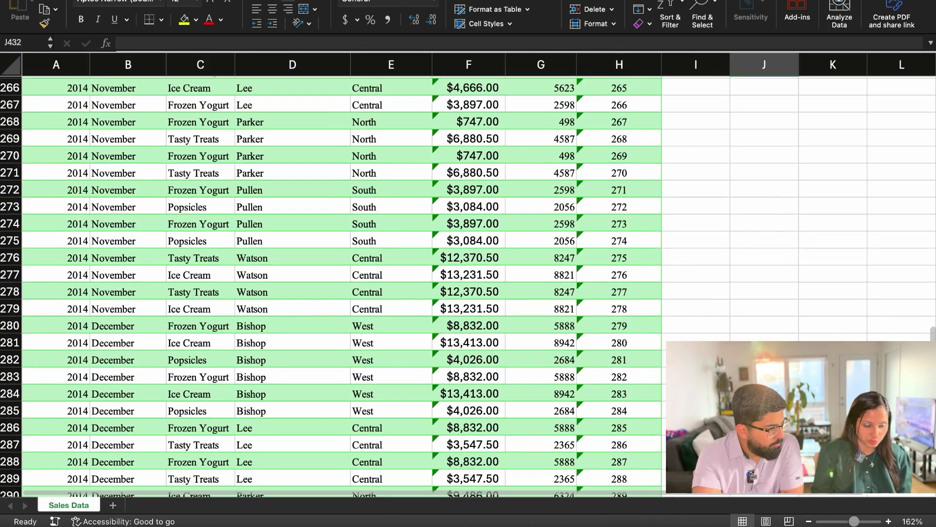
{"action": "left_click_drag", "start_coordinate": [932, 335], "coordinate": [932, 83]}
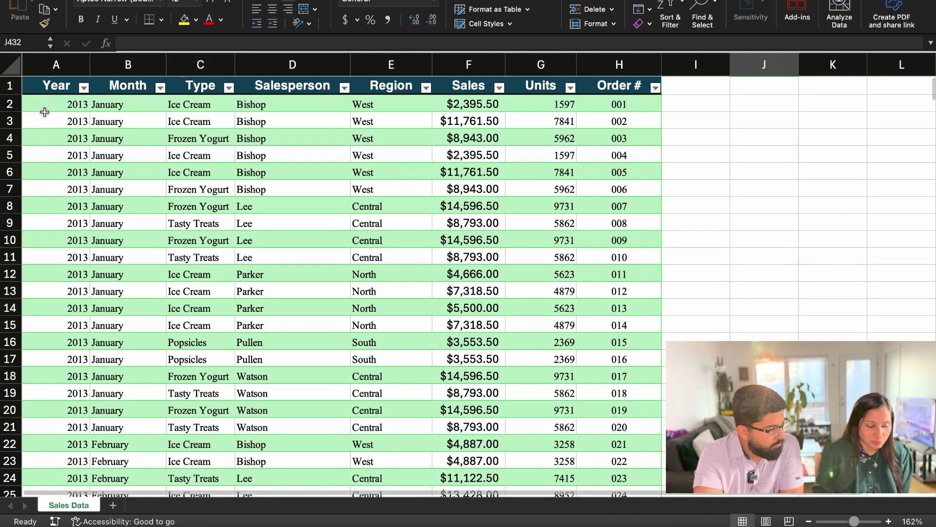
Review row 2's Year, Month, Type, Salesperson, Region, Sales, Units and Order # values.
{"action": "left_click", "coordinate": [9, 103]}
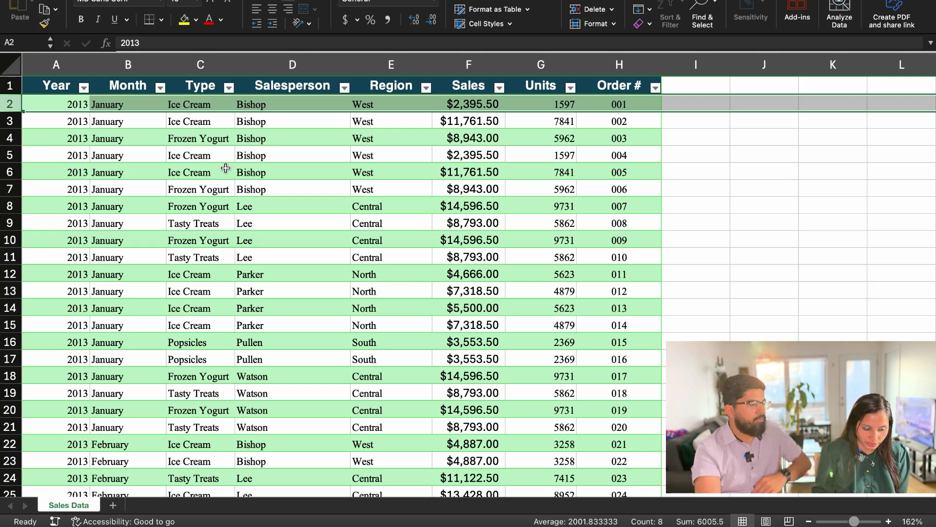
{"action": "left_click", "coordinate": [136, 104]}
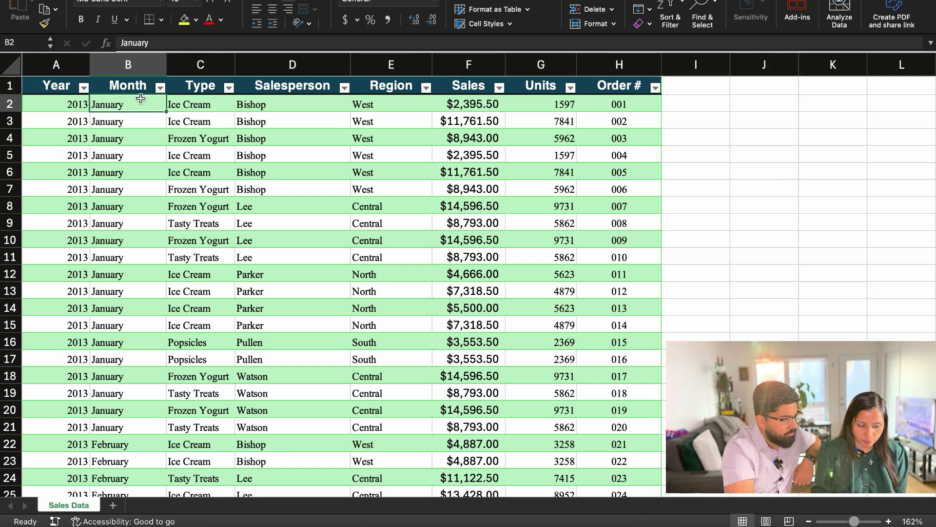
{"action": "left_click", "coordinate": [58, 105]}
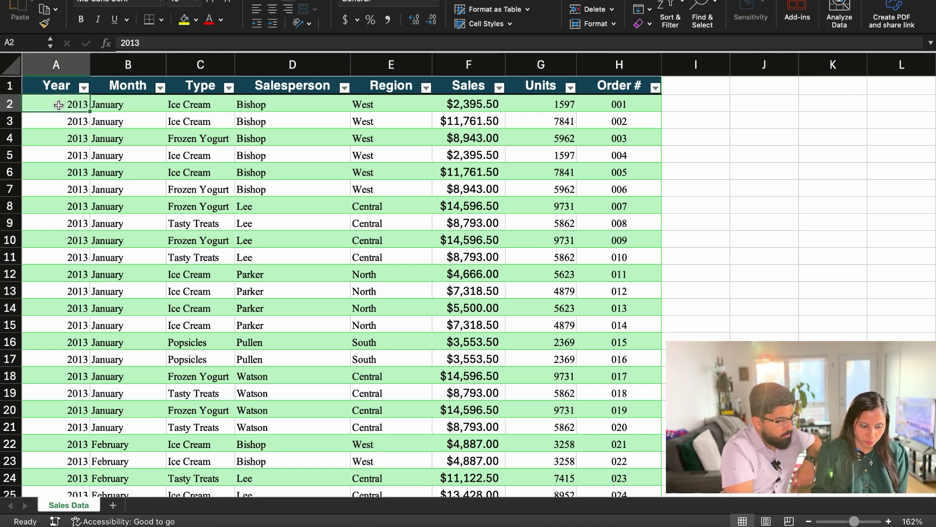
{"action": "left_click", "coordinate": [285, 105]}
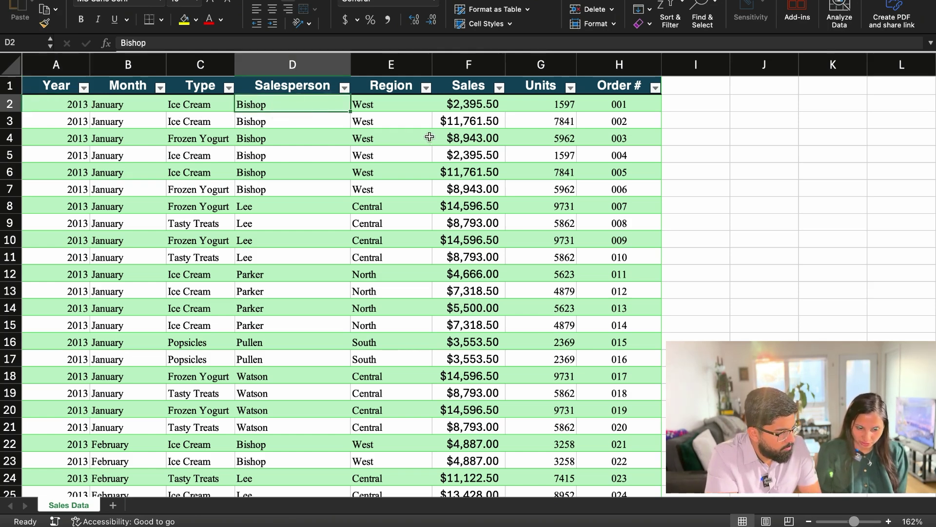
{"action": "key", "text": "Right"}
{"action": "key", "text": "Right"}
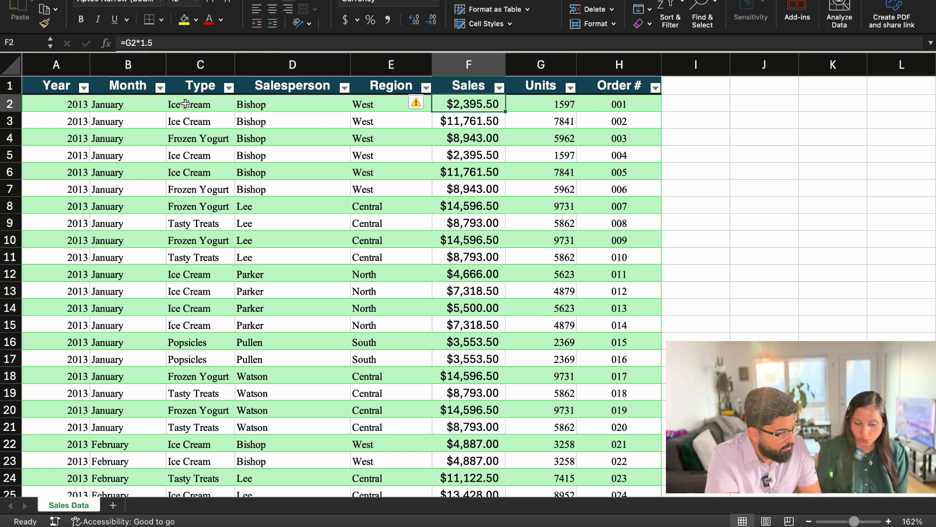
{"action": "left_click", "coordinate": [184, 104]}
{"action": "left_click", "coordinate": [384, 103]}
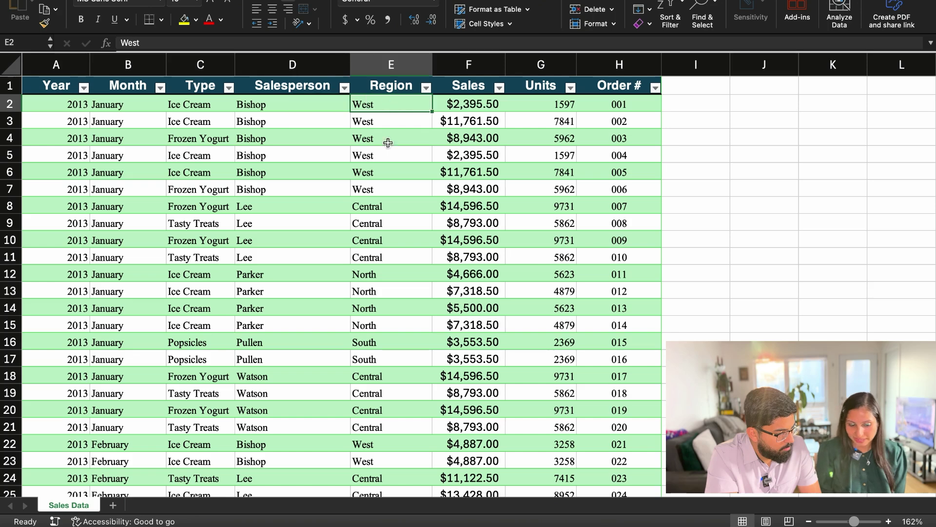
{"action": "left_click", "coordinate": [539, 108]}
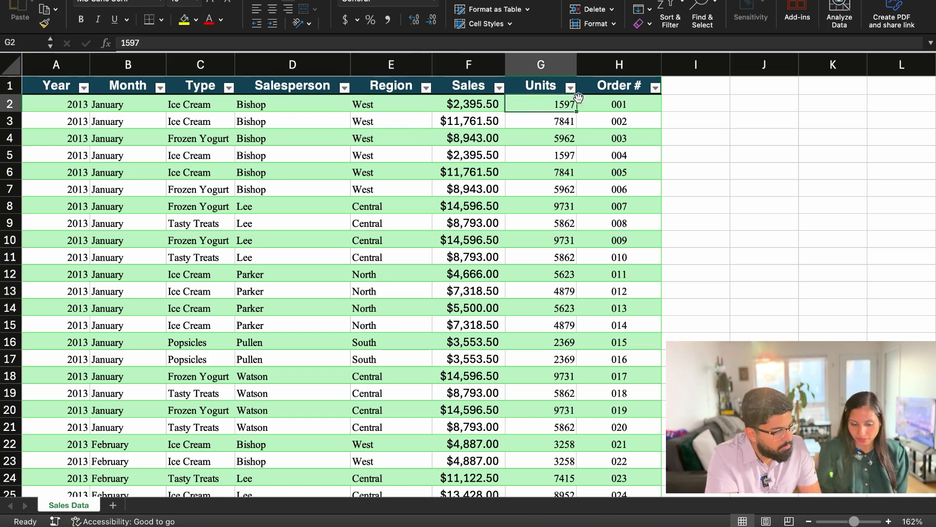
{"action": "left_click", "coordinate": [182, 98]}
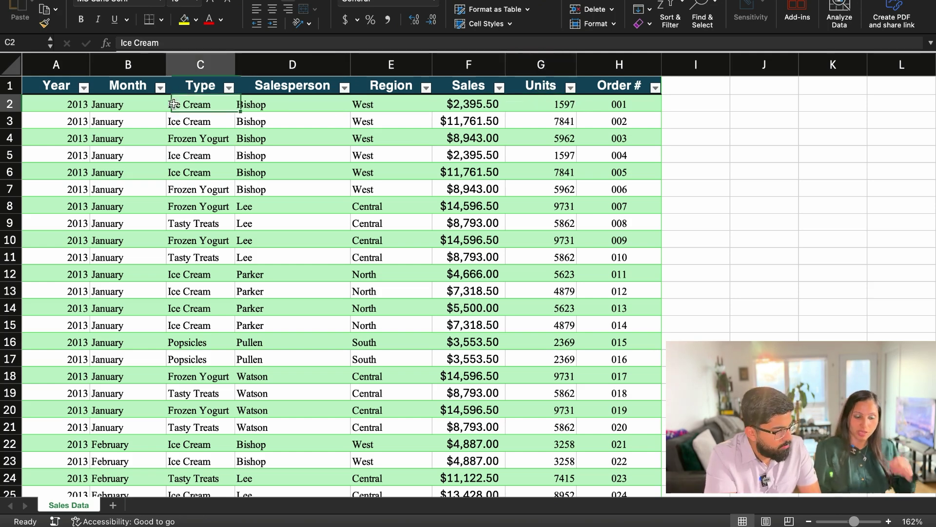
{"action": "left_click", "coordinate": [642, 107]}
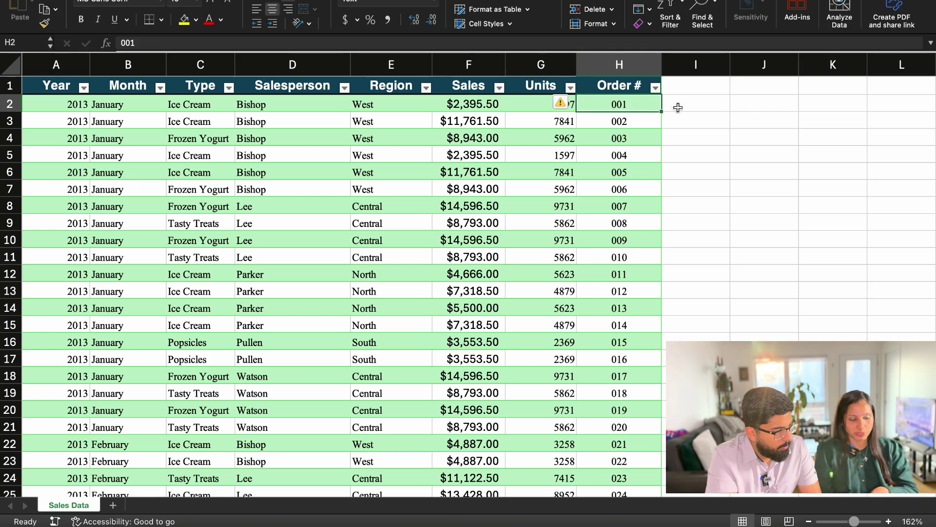
{"action": "left_click", "coordinate": [782, 114]}
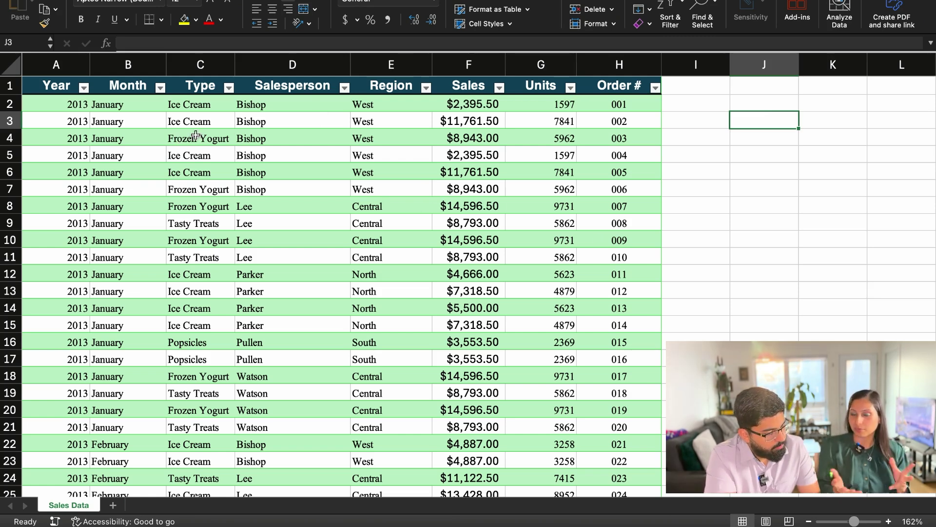
Examine the Type and Salesperson columns and sample Sales, Region and Order # values in rows 5-11.
{"action": "left_click", "coordinate": [204, 87]}
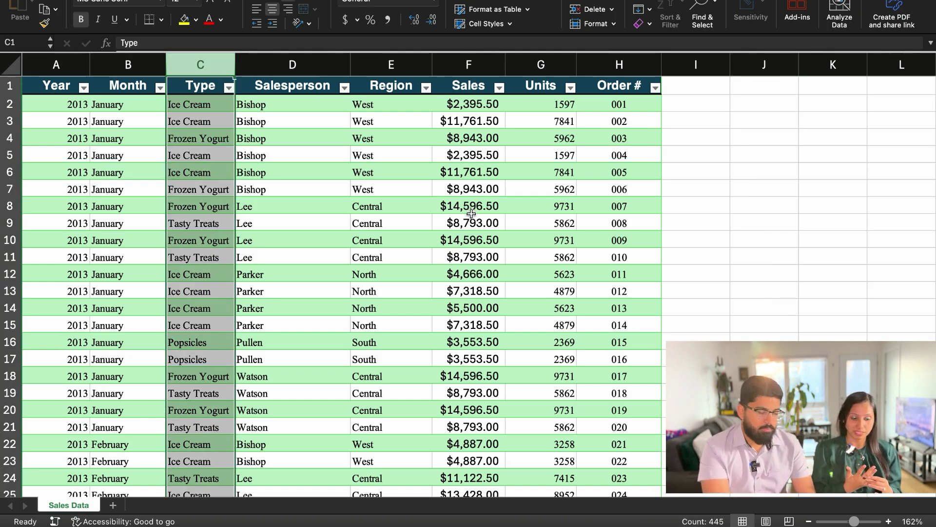
{"action": "left_click", "coordinate": [468, 206]}
{"action": "left_click", "coordinate": [581, 155]}
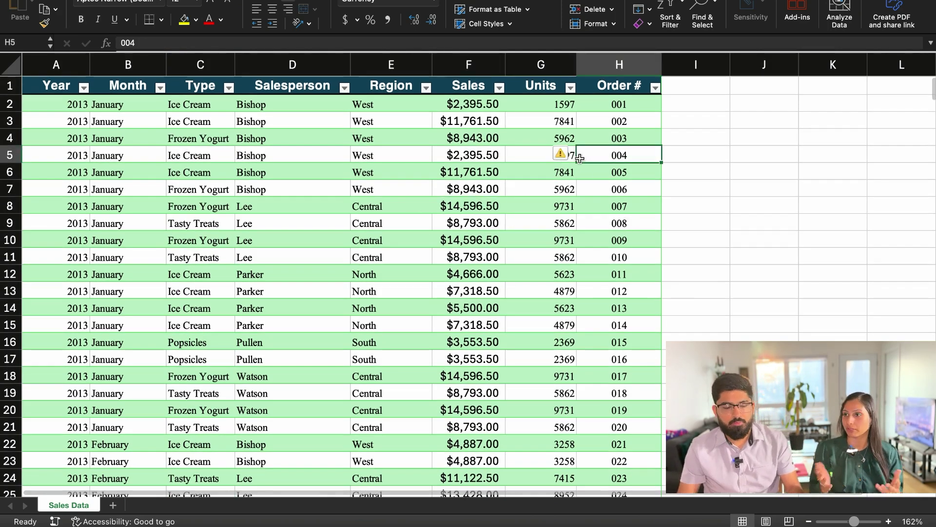
{"action": "left_click", "coordinate": [397, 208]}
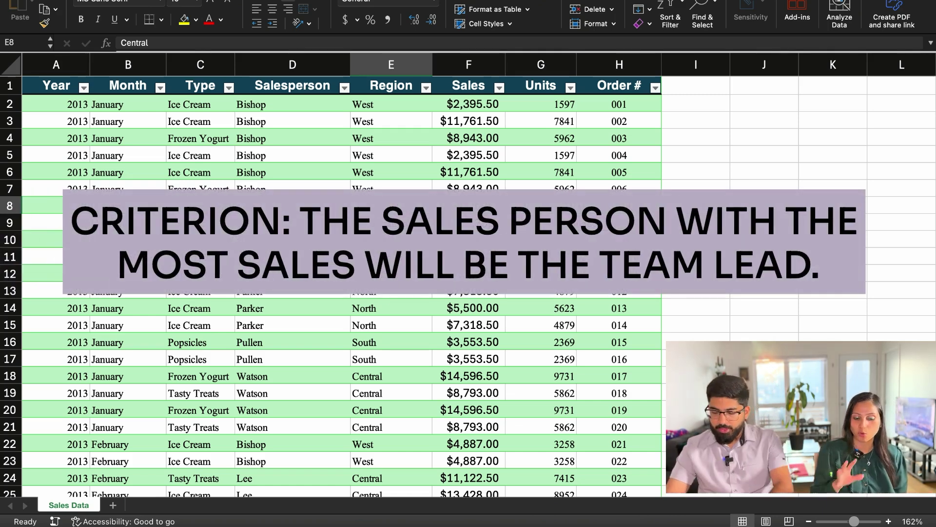
{"action": "left_click", "coordinate": [292, 65]}
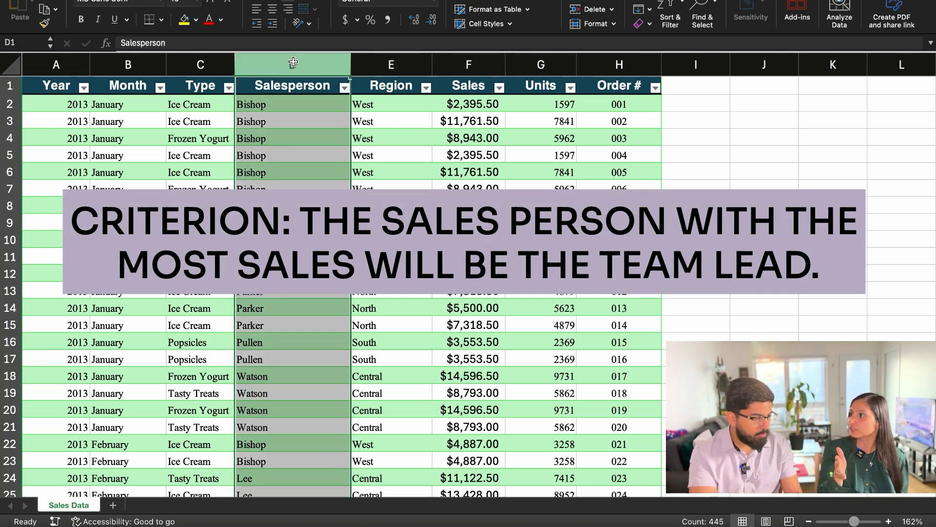
{"action": "left_click", "coordinate": [314, 145]}
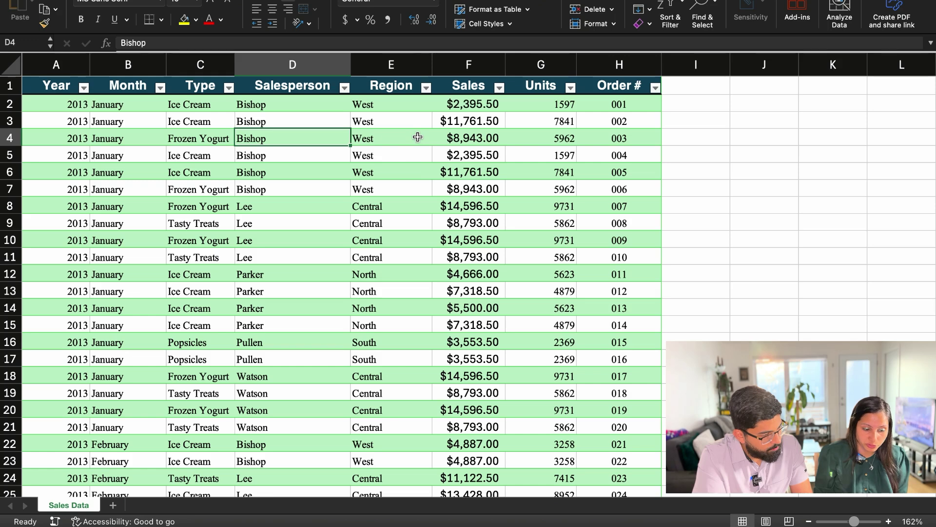
{"action": "left_click", "coordinate": [465, 166]}
{"action": "left_click", "coordinate": [319, 250]}
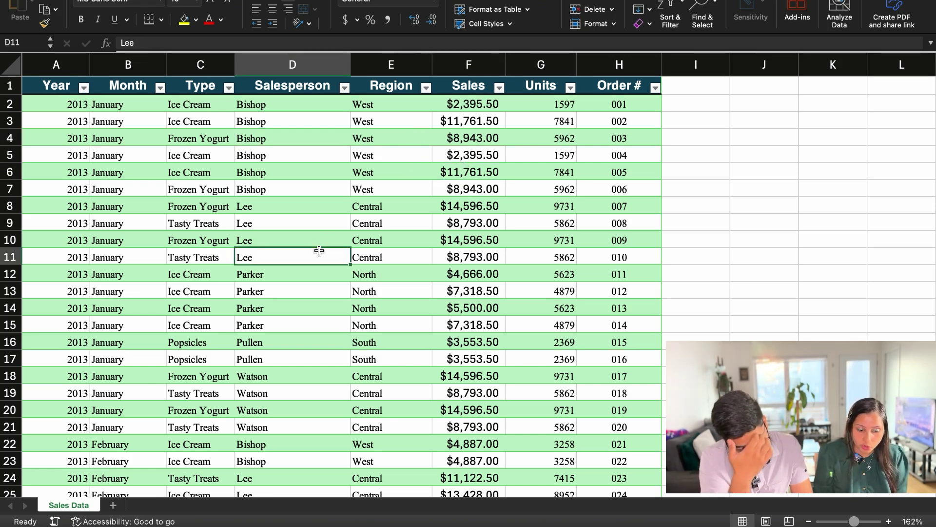
{"action": "left_click", "coordinate": [311, 175]}
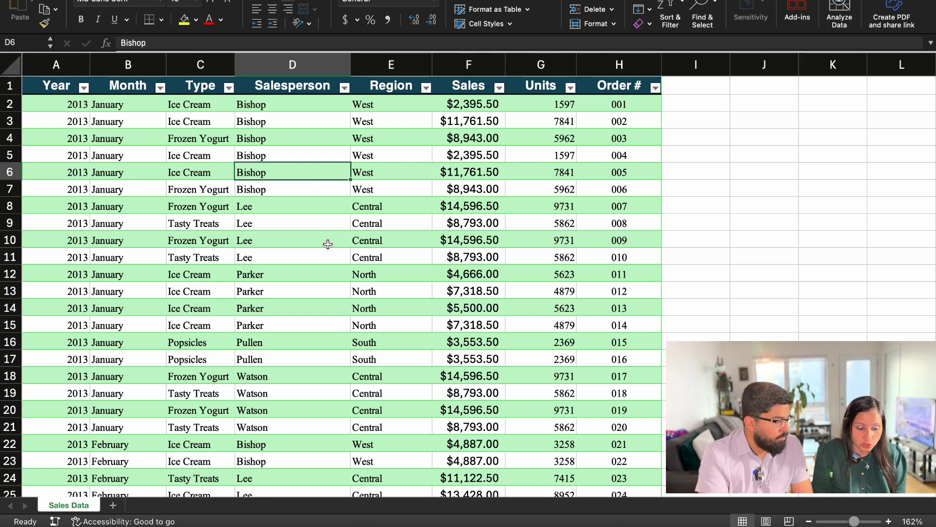
Set up a PivotTable from SalesData10 on the existing Sales Data sheet at cell J4.
{"action": "left_click", "coordinate": [468, 206]}
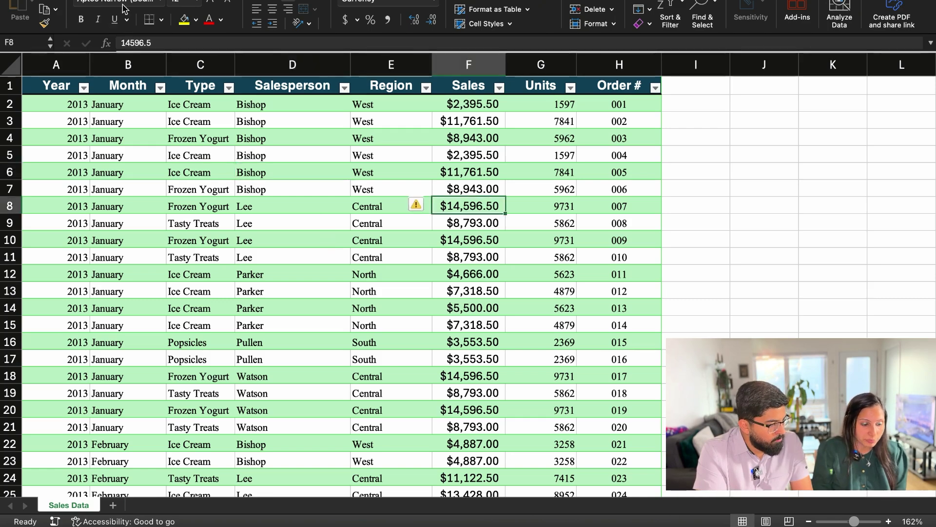
{"action": "left_click", "coordinate": [47, 1]}
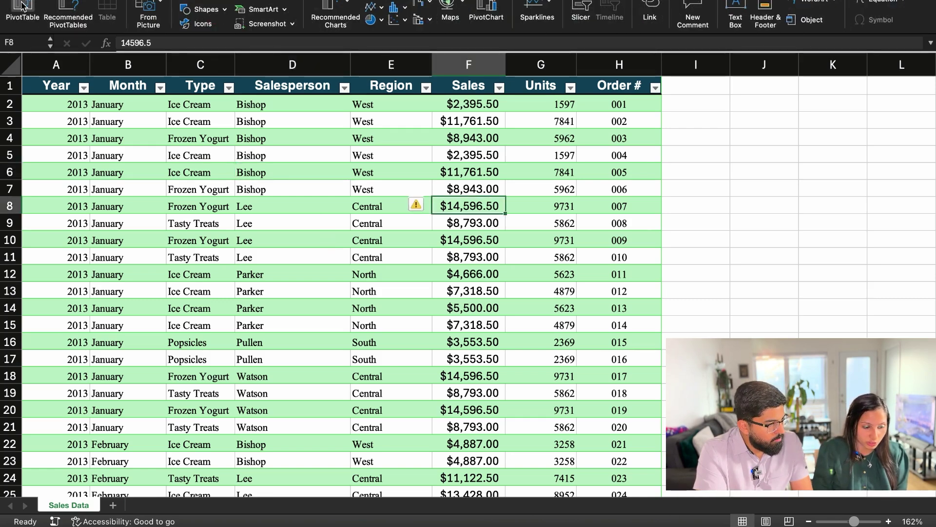
{"action": "left_click", "coordinate": [23, 8]}
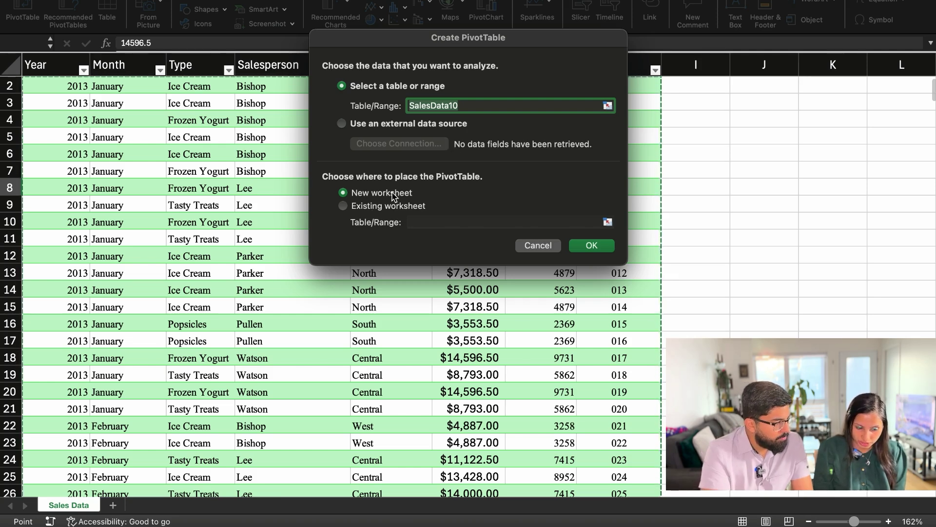
{"action": "left_click", "coordinate": [365, 207]}
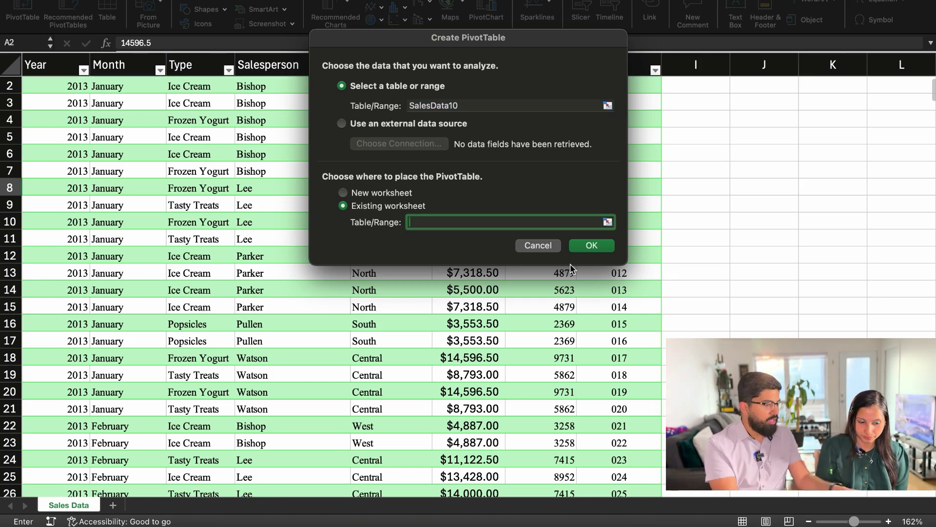
{"action": "key", "text": "Escape"}
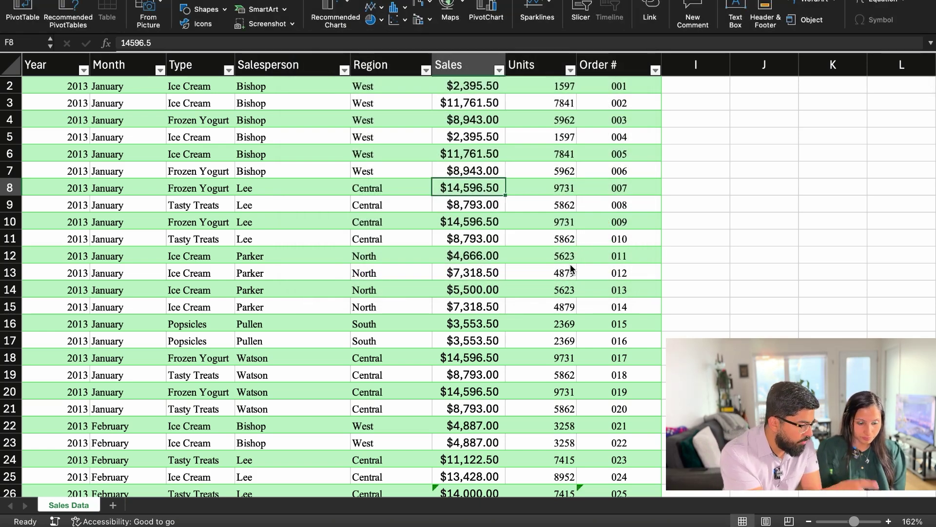
{"action": "left_click", "coordinate": [480, 148]}
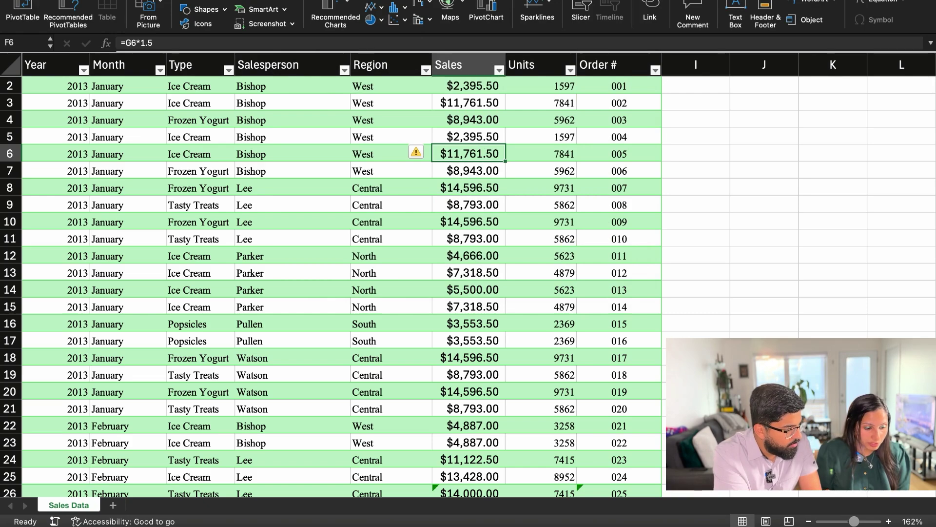
{"action": "key", "text": "ctrl+super+f"}
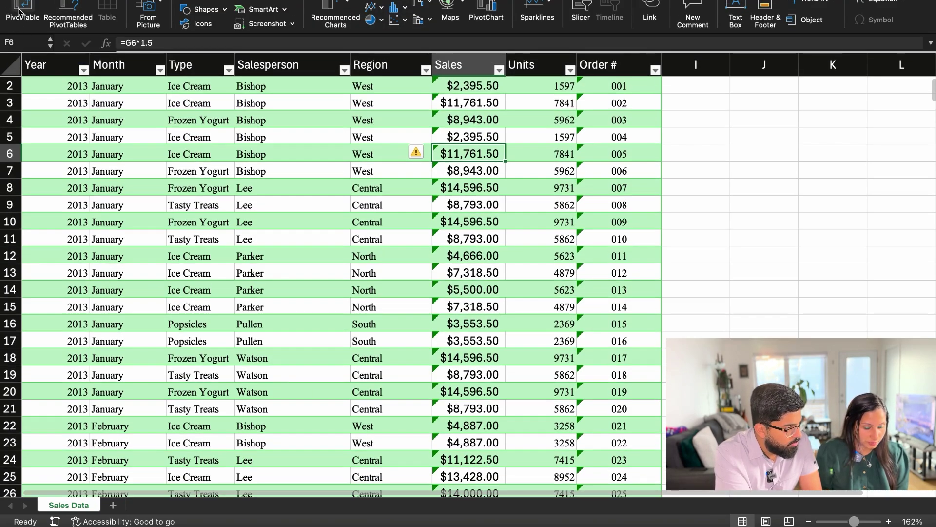
{"action": "left_click", "coordinate": [22, 5]}
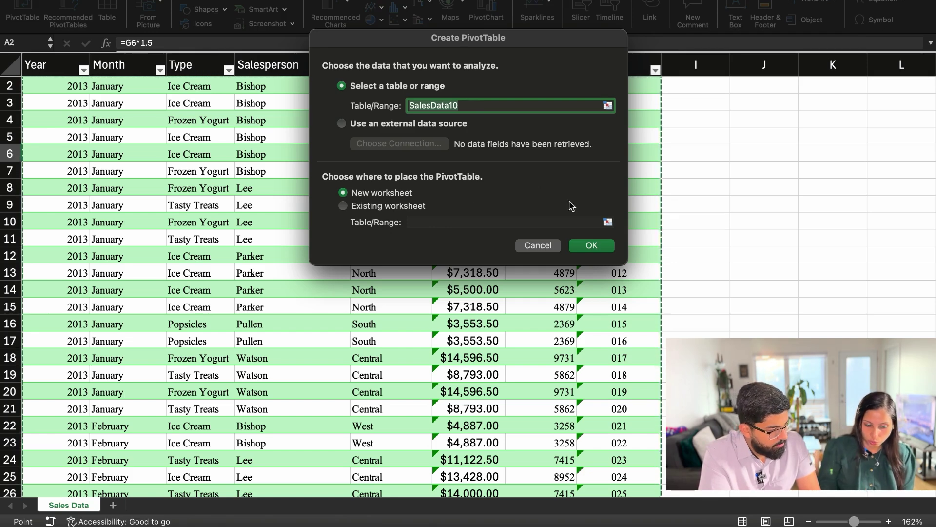
{"action": "left_click", "coordinate": [379, 208]}
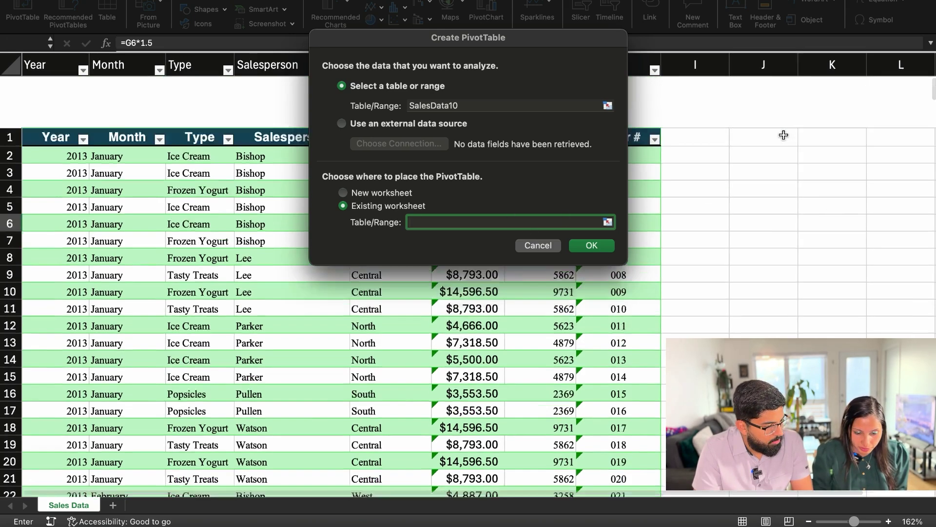
{"action": "scroll", "coordinate": [784, 134], "scroll_direction": "up", "scroll_amount": 2}
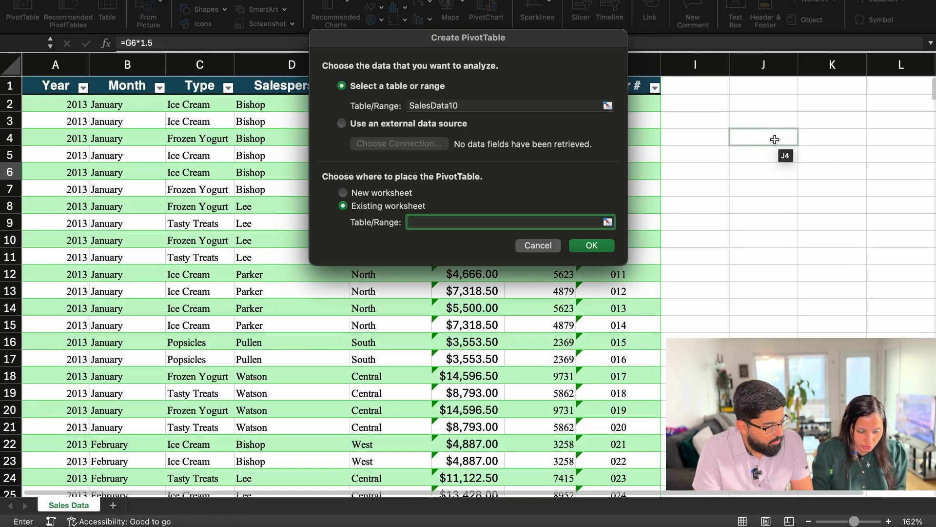
{"action": "left_click", "coordinate": [772, 139]}
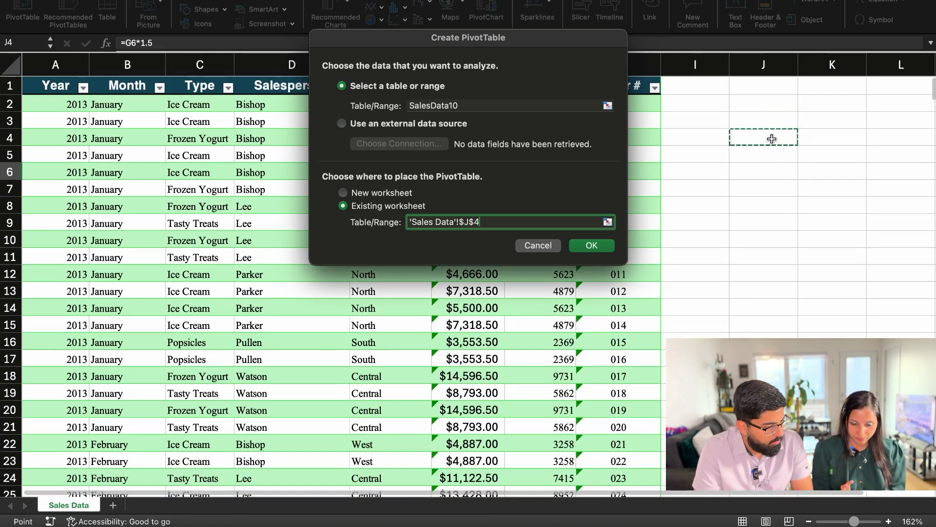
Create the pivot and add Salesperson to Rows, listing Bishop, Lee, Parker, Pullen and Watson.
{"action": "left_click", "coordinate": [605, 246]}
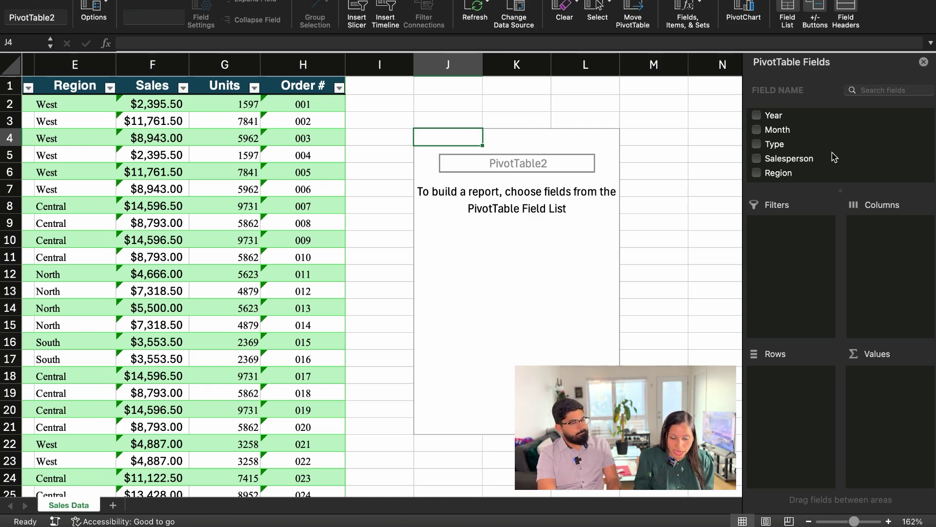
{"action": "scroll", "coordinate": [449, 157], "scroll_direction": "left", "scroll_amount": 5}
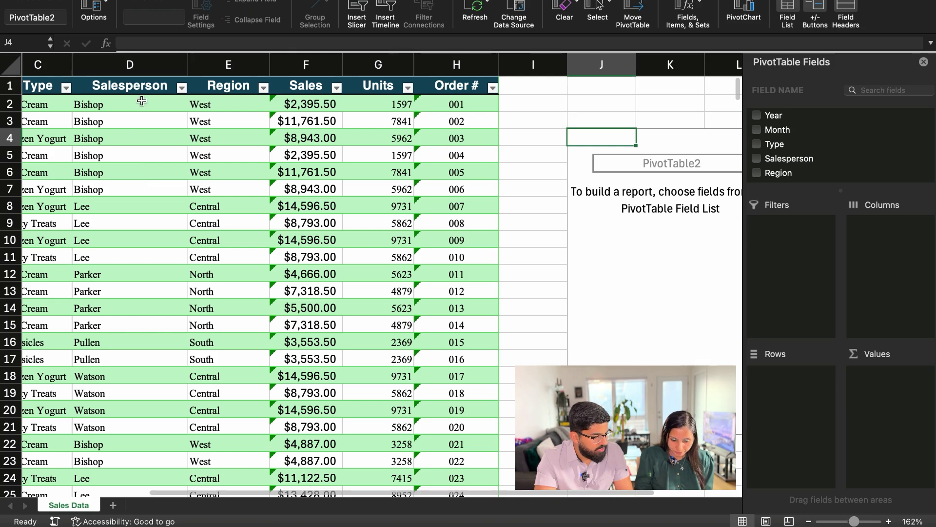
{"action": "scroll", "coordinate": [804, 146], "scroll_direction": "down", "scroll_amount": 1}
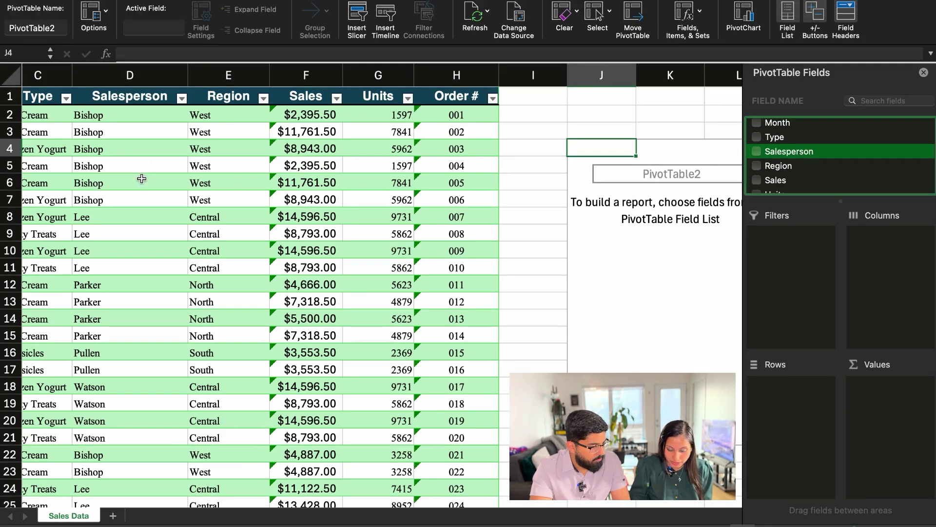
{"action": "left_click_drag", "start_coordinate": [802, 154], "coordinate": [790, 415]}
{"action": "scroll", "coordinate": [527, 303], "scroll_direction": "right", "scroll_amount": 2}
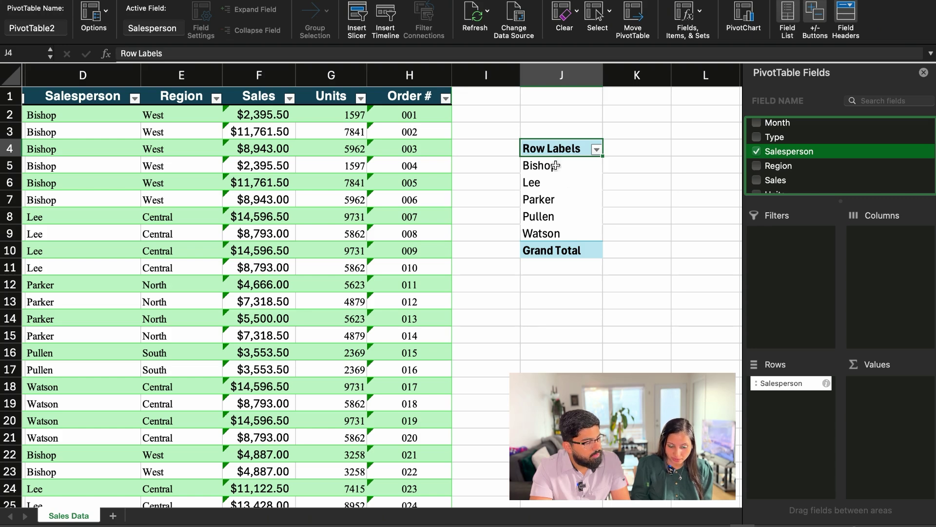
{"action": "left_click", "coordinate": [556, 165]}
{"action": "left_click", "coordinate": [554, 184]}
{"action": "left_click", "coordinate": [557, 200]}
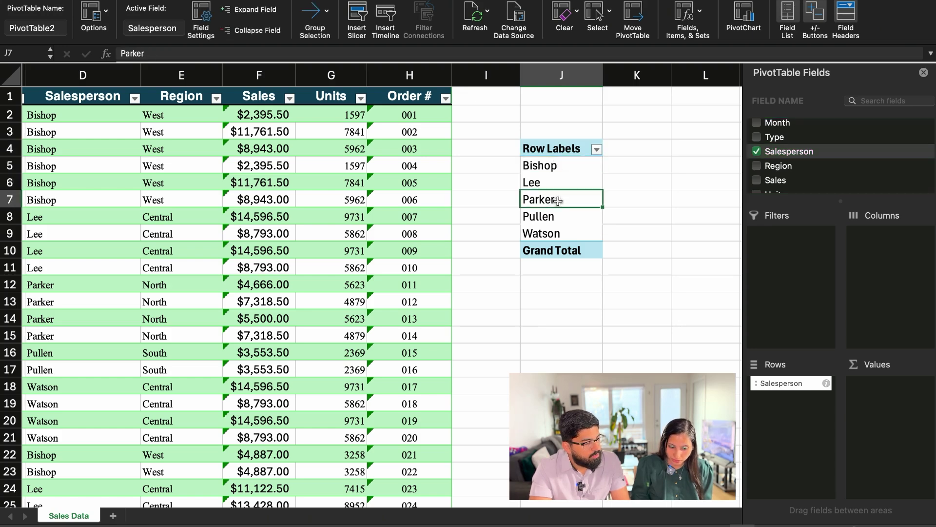
{"action": "left_click", "coordinate": [560, 217]}
{"action": "left_click", "coordinate": [564, 234]}
{"action": "left_click", "coordinate": [580, 78]}
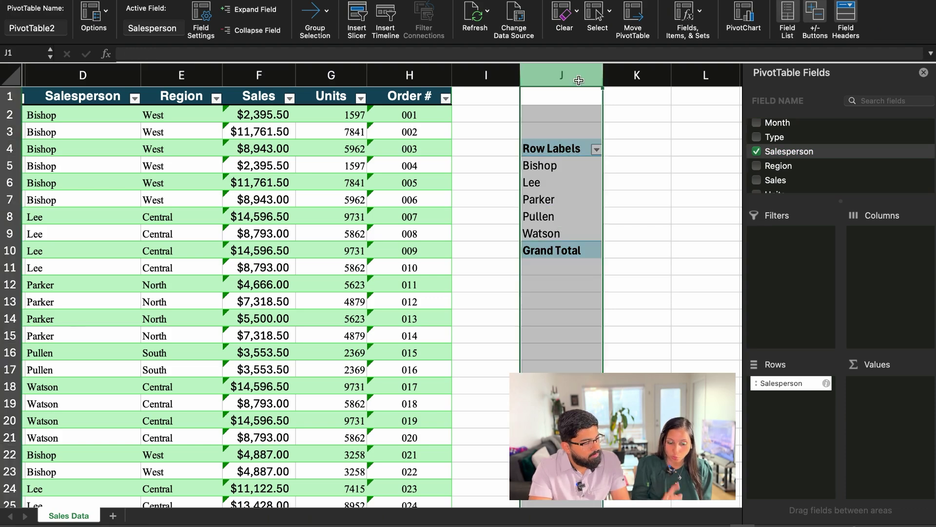
{"action": "left_click", "coordinate": [565, 177]}
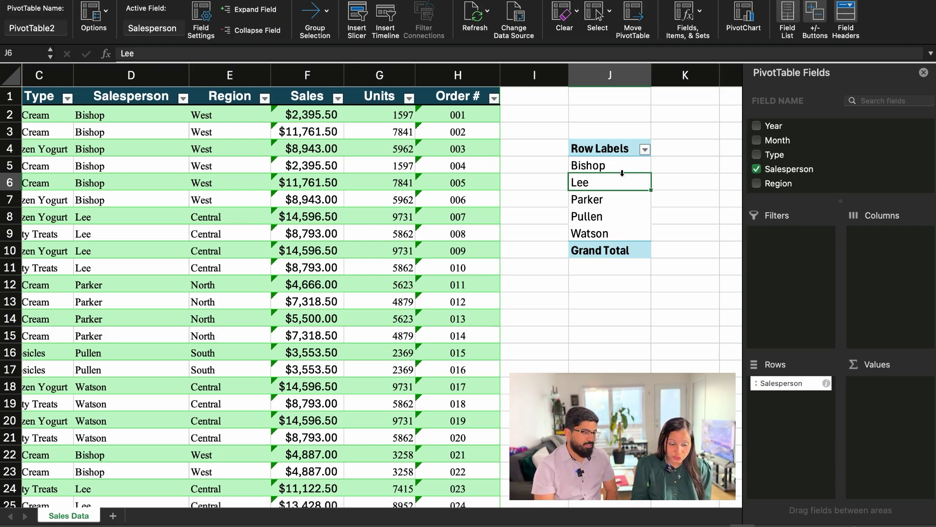
{"action": "scroll", "coordinate": [627, 216], "scroll_direction": "right", "scroll_amount": 5}
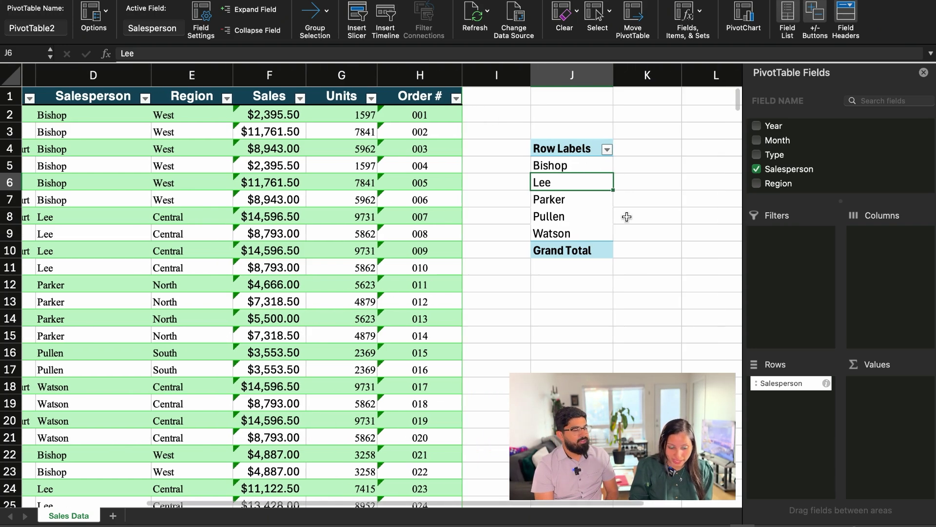
{"action": "scroll", "coordinate": [626, 217], "scroll_direction": "right", "scroll_amount": 1}
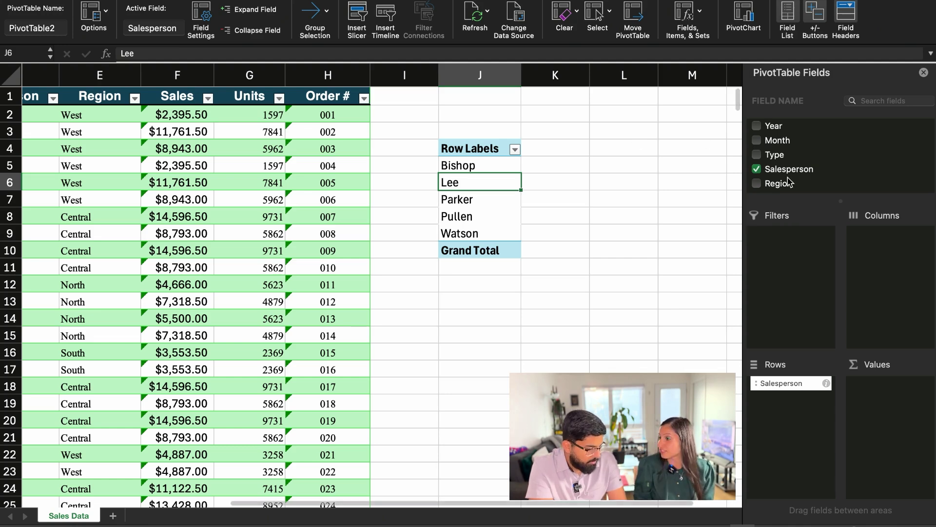
{"action": "scroll", "coordinate": [780, 180], "scroll_direction": "down", "scroll_amount": 3}
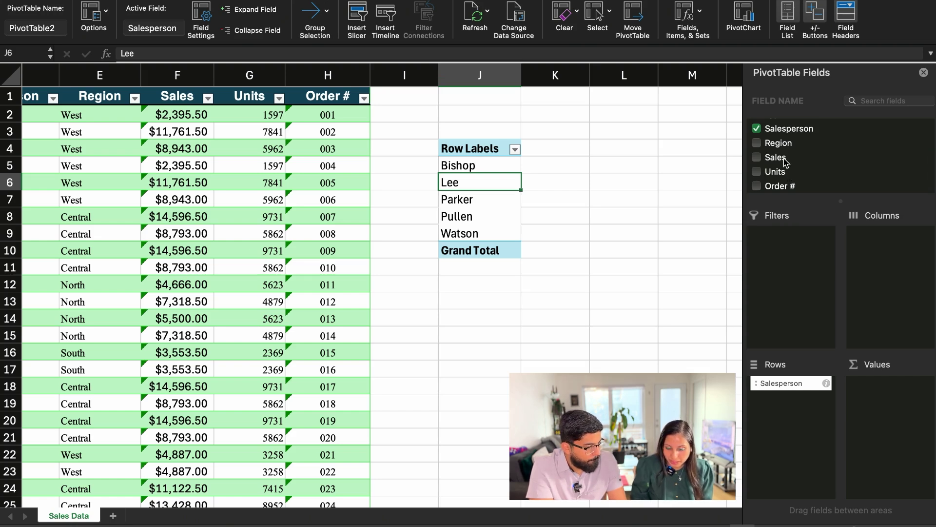
Add Sales to Values as Sum of Sales per salesperson, totalling 3254576.95.
{"action": "left_click_drag", "start_coordinate": [776, 157], "coordinate": [907, 401]}
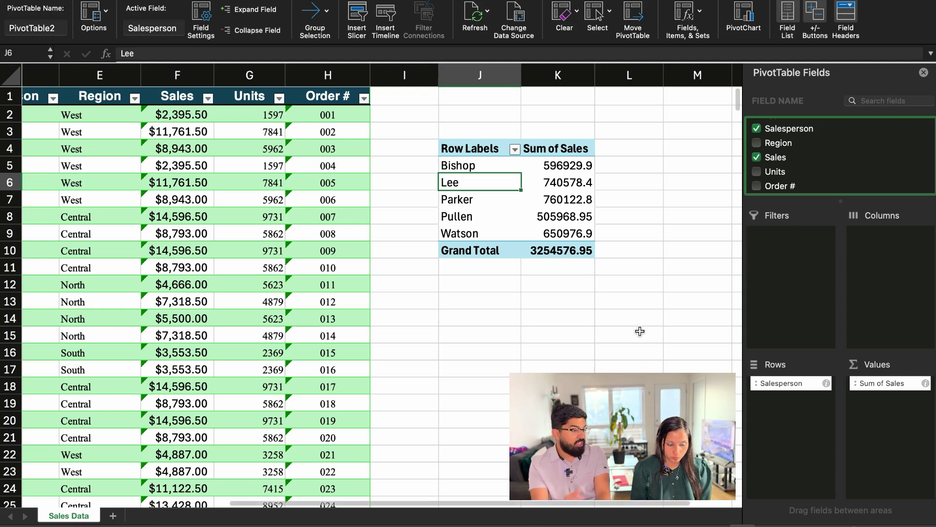
{"action": "scroll", "coordinate": [640, 332], "scroll_direction": "left", "scroll_amount": 1}
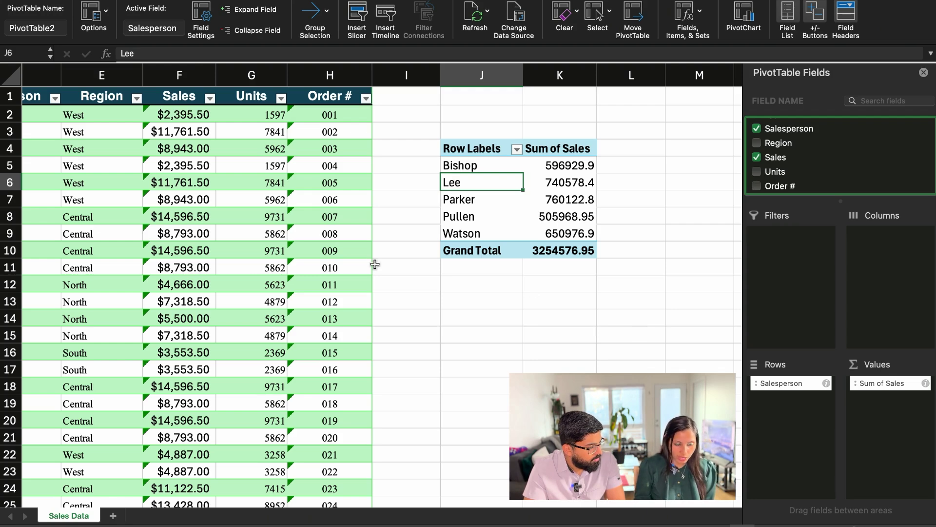
{"action": "scroll", "coordinate": [265, 176], "scroll_direction": "left", "scroll_amount": 2}
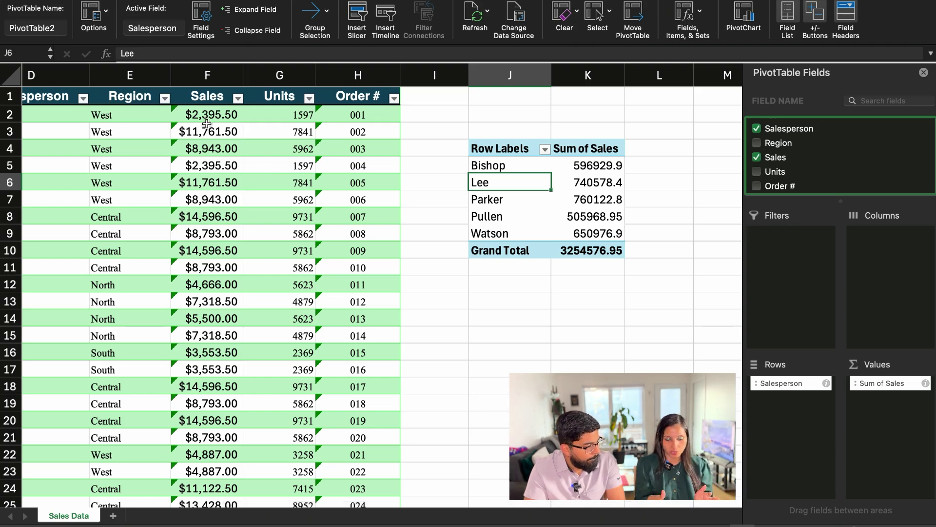
Title the new column H 'Price Per Unit' and widen it to fit the header.
{"action": "left_click", "coordinate": [286, 118]}
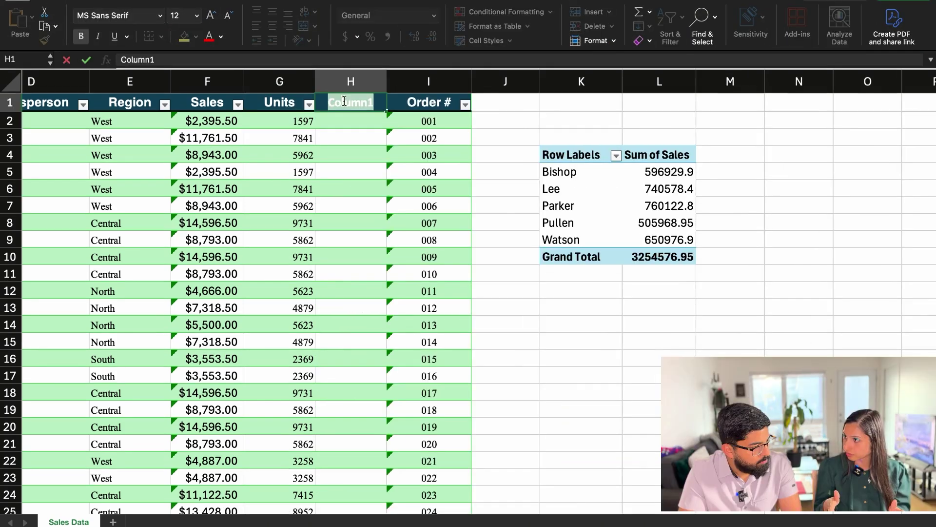
{"action": "type", "text": "Price Pe"}
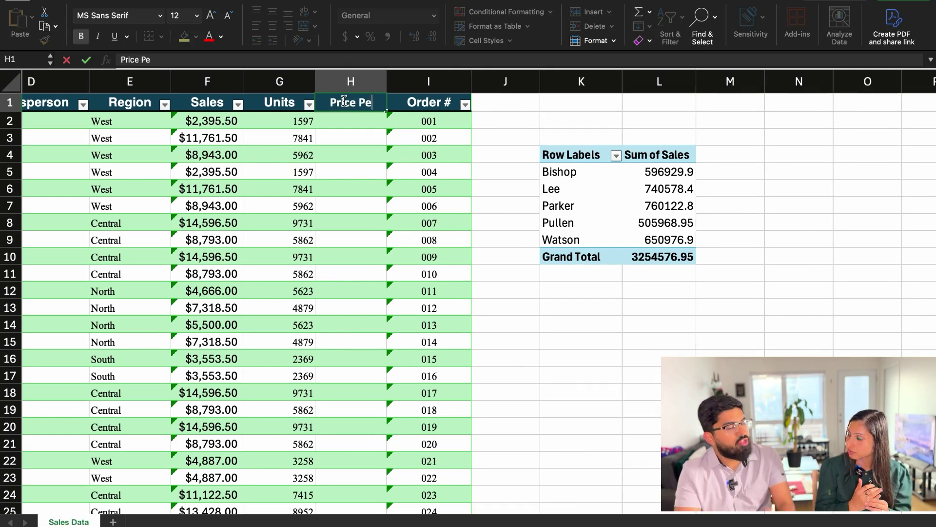
{"action": "type", "text": "r Unit"}
{"action": "key", "text": "Return"}
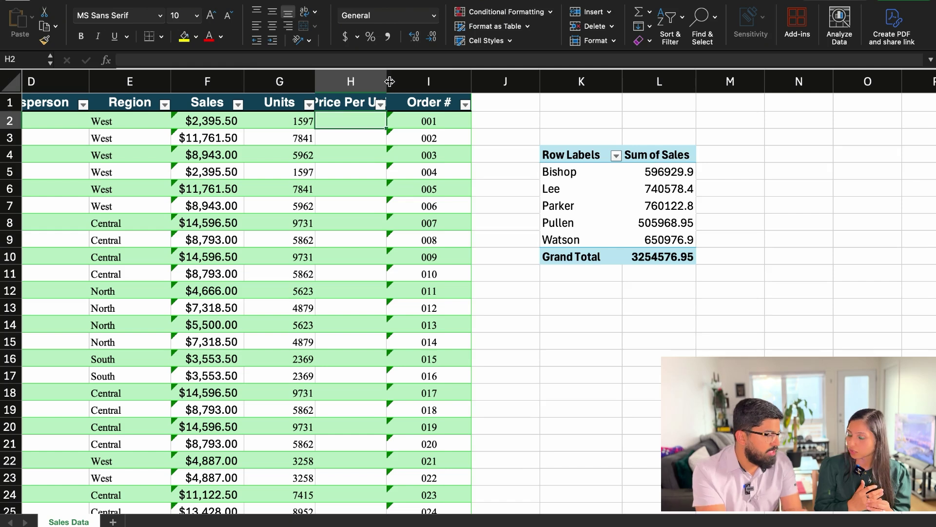
{"action": "left_click_drag", "start_coordinate": [389, 81], "coordinate": [438, 81]}
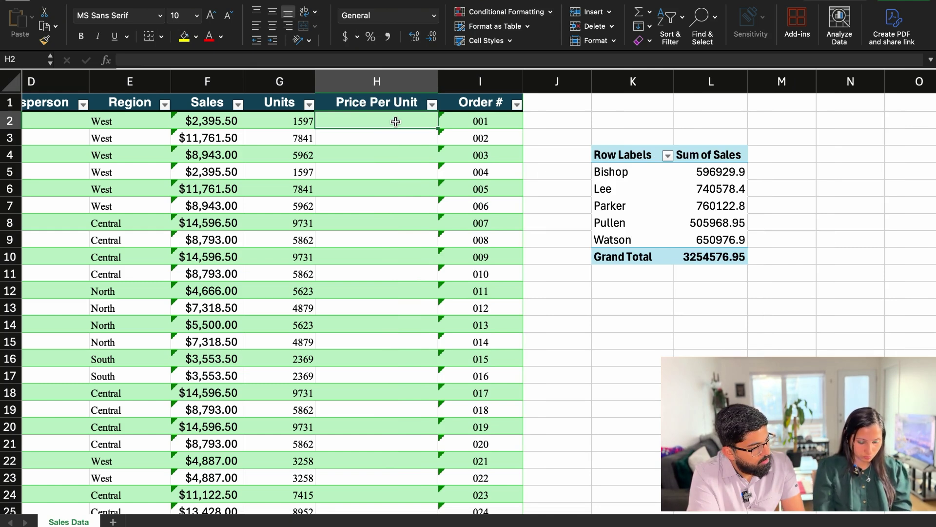
{"action": "left_click", "coordinate": [222, 122]}
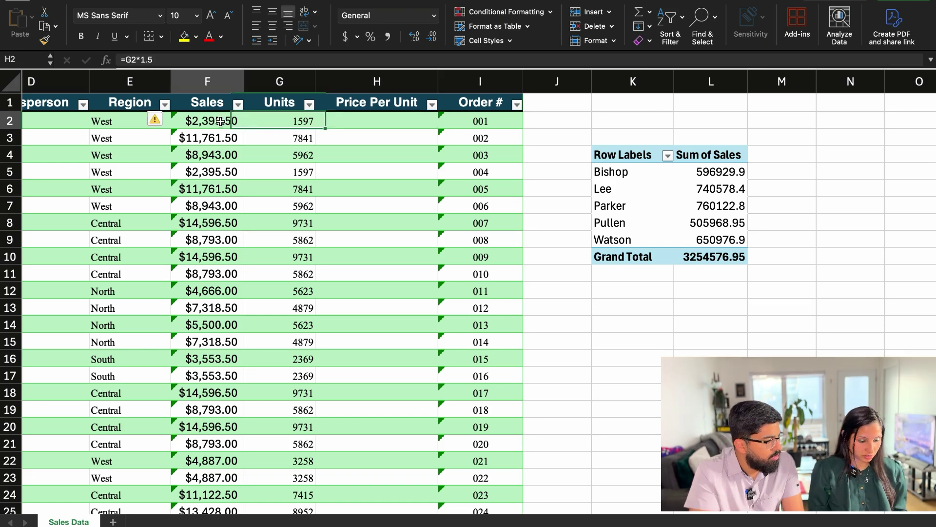
{"action": "left_click", "coordinate": [286, 122]}
{"action": "left_click", "coordinate": [373, 126]}
{"action": "type", "text": "="}
{"action": "left_click", "coordinate": [202, 116]}
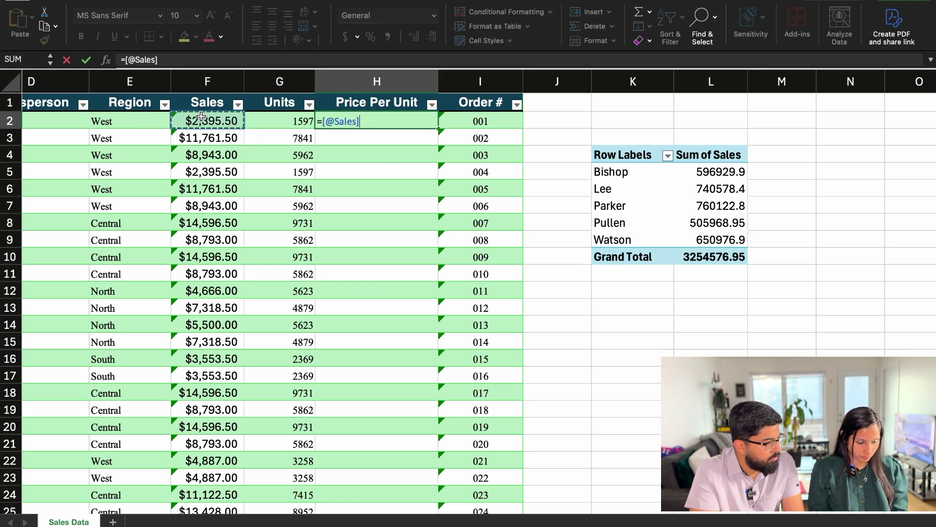
{"action": "type", "text": "/"}
{"action": "left_click", "coordinate": [269, 122]}
{"action": "key", "text": "Return"}
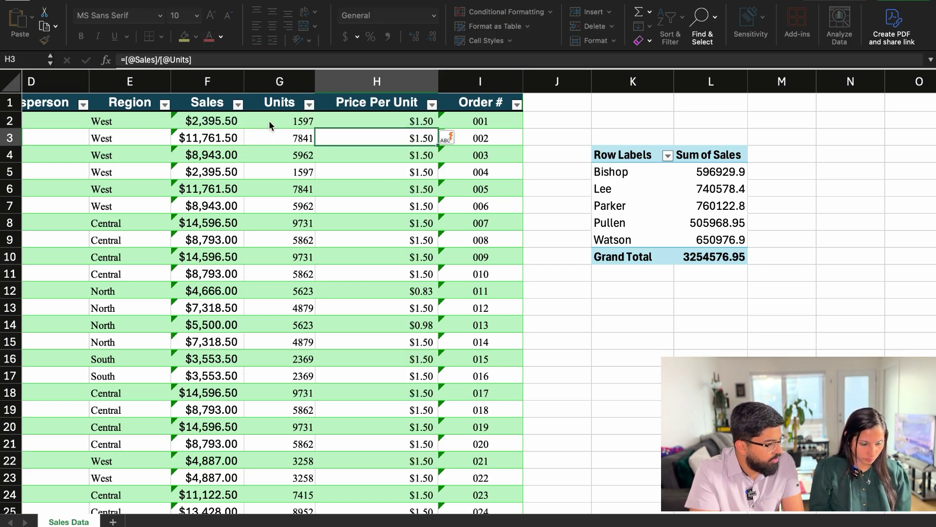
Check the Price Per Unit results in H2 and H11, mostly $1.50.
{"action": "left_click", "coordinate": [382, 124]}
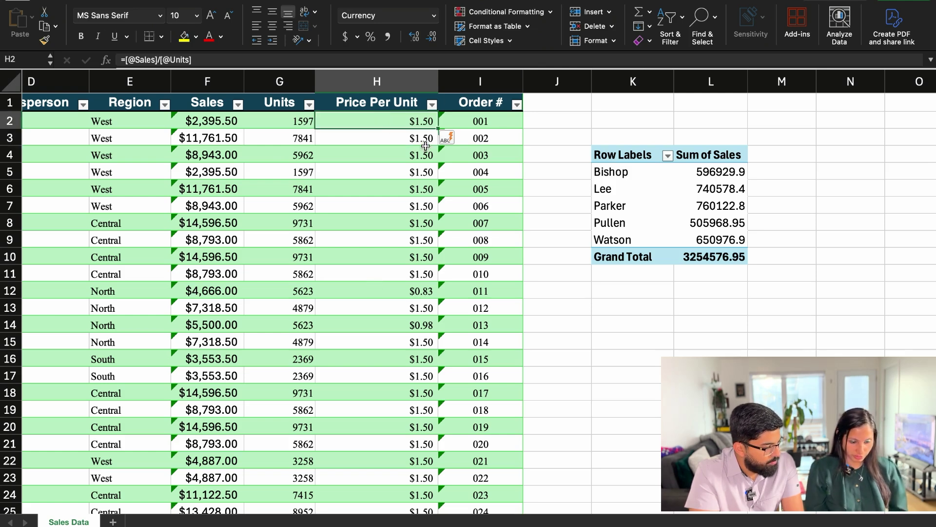
{"action": "left_click_drag", "start_coordinate": [438, 79], "coordinate": [438, 79]}
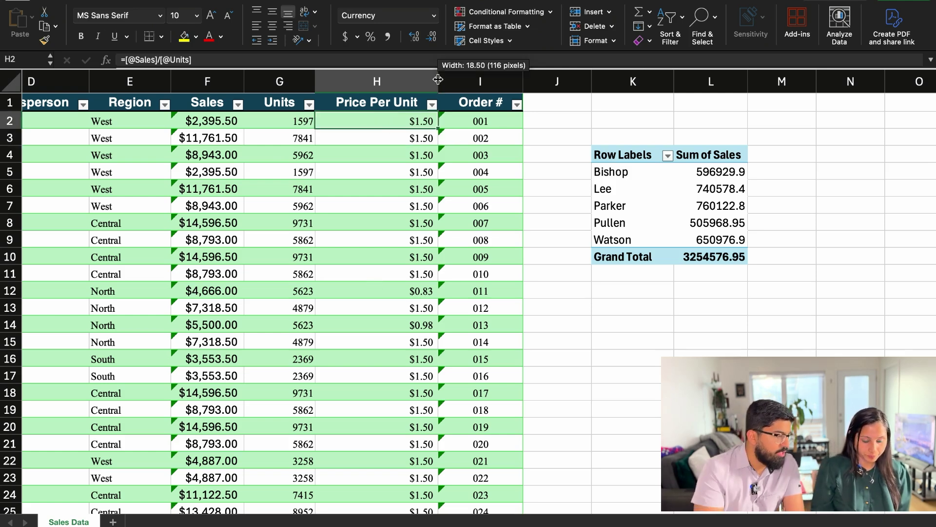
{"action": "left_click", "coordinate": [371, 264]}
{"action": "scroll", "coordinate": [371, 264], "scroll_direction": "down", "scroll_amount": 10}
{"action": "scroll", "coordinate": [371, 264], "scroll_direction": "up", "scroll_amount": 10}
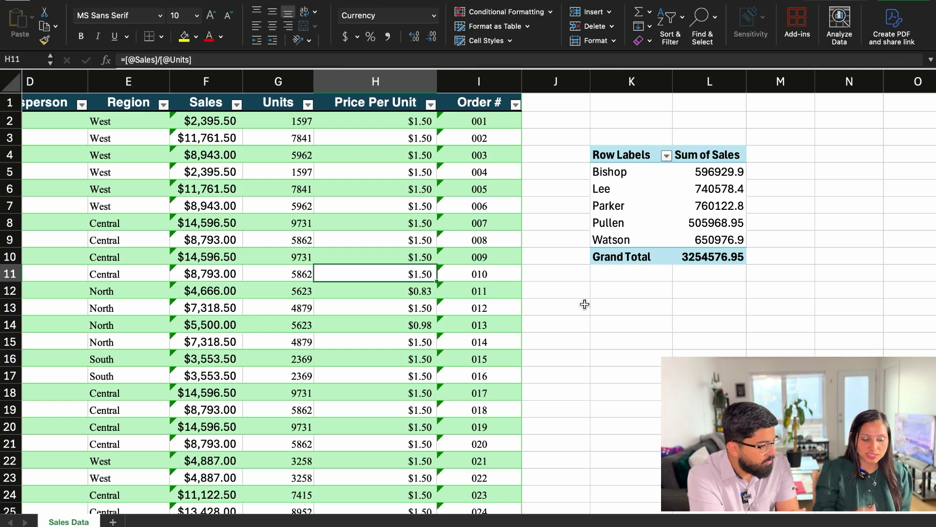
Return to the pivot at K4 and recheck the Price Per Unit formula values.
{"action": "left_click", "coordinate": [712, 202]}
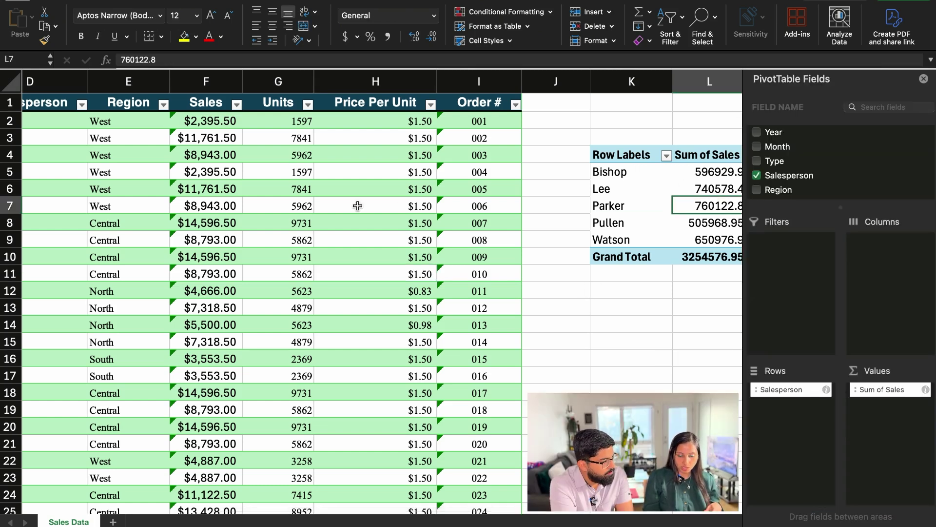
{"action": "scroll", "coordinate": [358, 206], "scroll_direction": "right", "scroll_amount": 2}
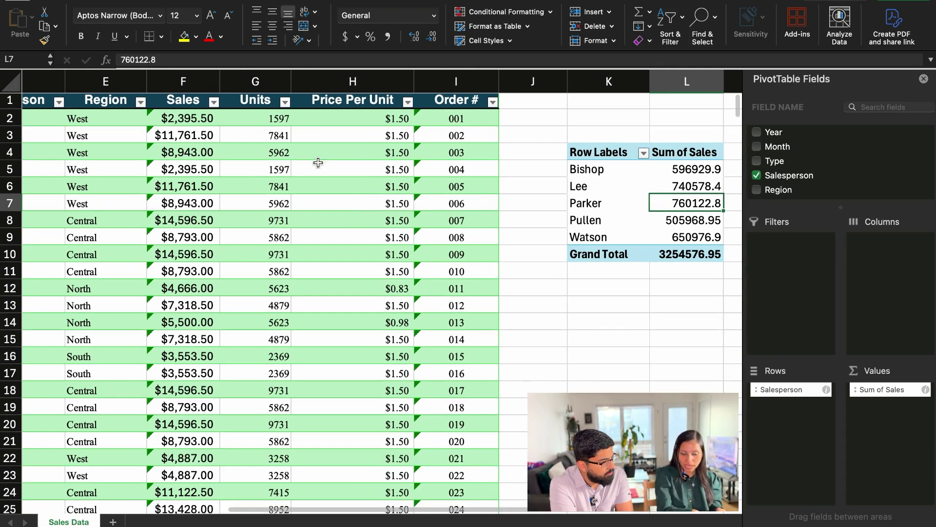
{"action": "scroll", "coordinate": [356, 214], "scroll_direction": "right", "scroll_amount": 1}
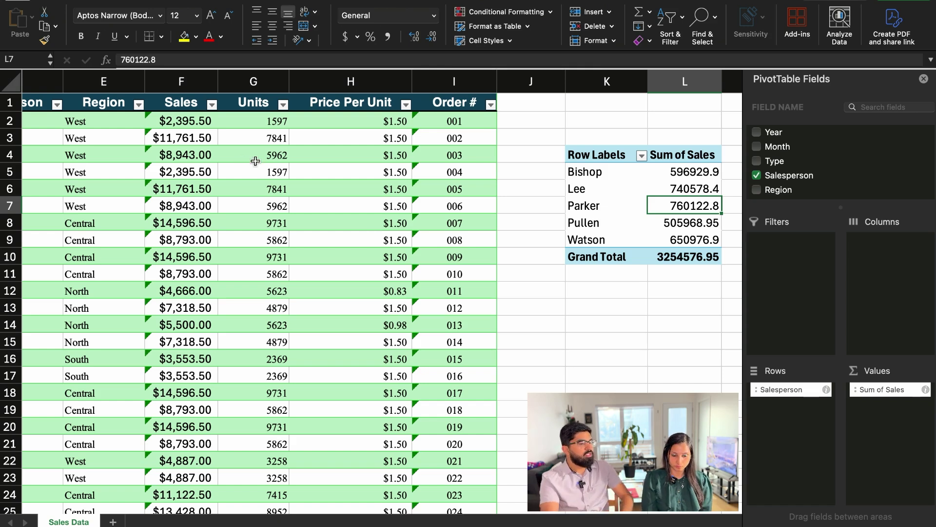
{"action": "left_click", "coordinate": [361, 185]}
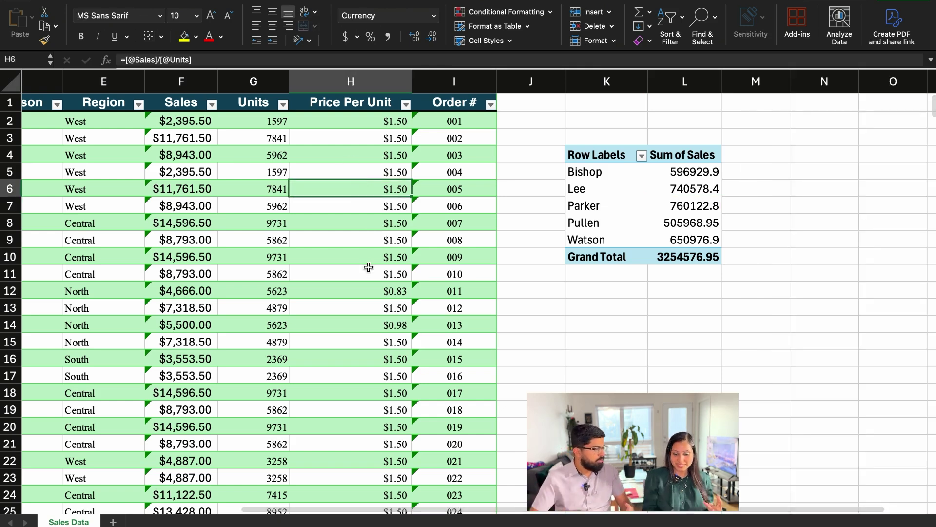
{"action": "left_click", "coordinate": [368, 267]}
{"action": "left_click", "coordinate": [709, 207]}
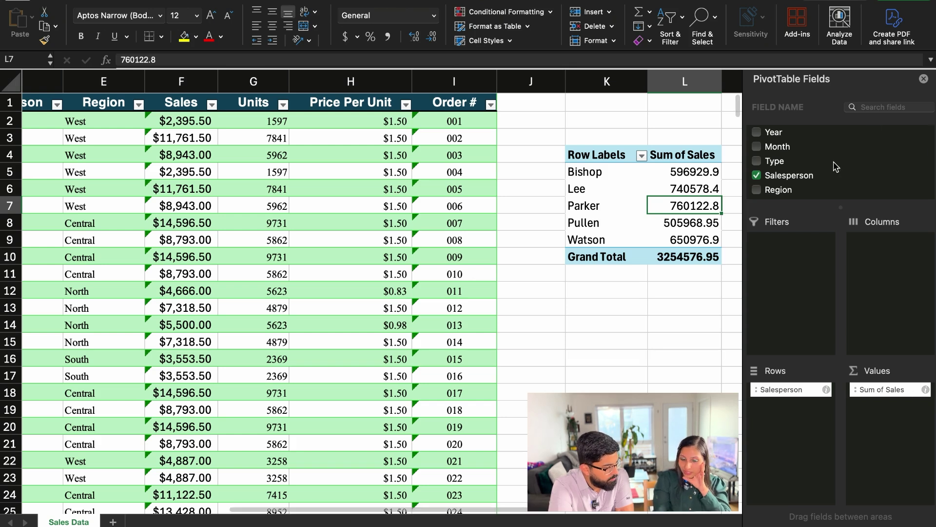
{"action": "scroll", "coordinate": [836, 165], "scroll_direction": "down", "scroll_amount": 2}
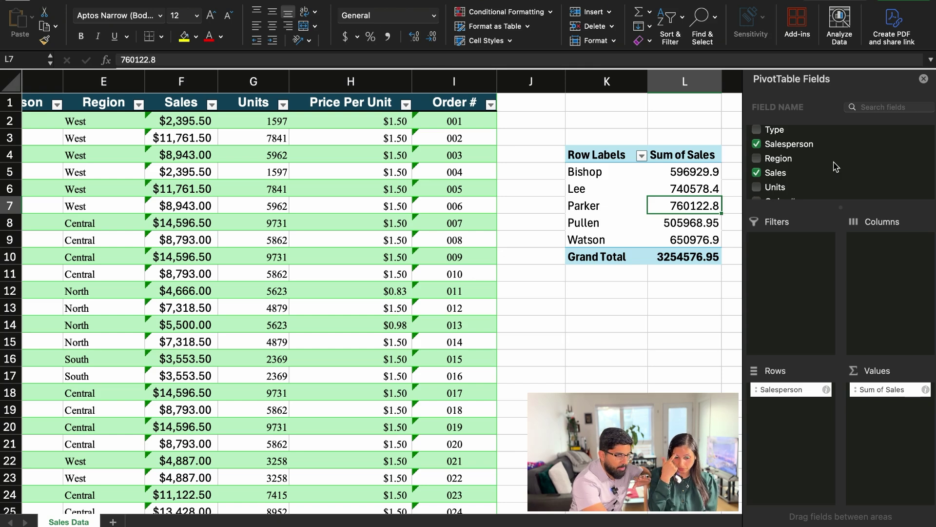
{"action": "scroll", "coordinate": [837, 167], "scroll_direction": "down", "scroll_amount": 2}
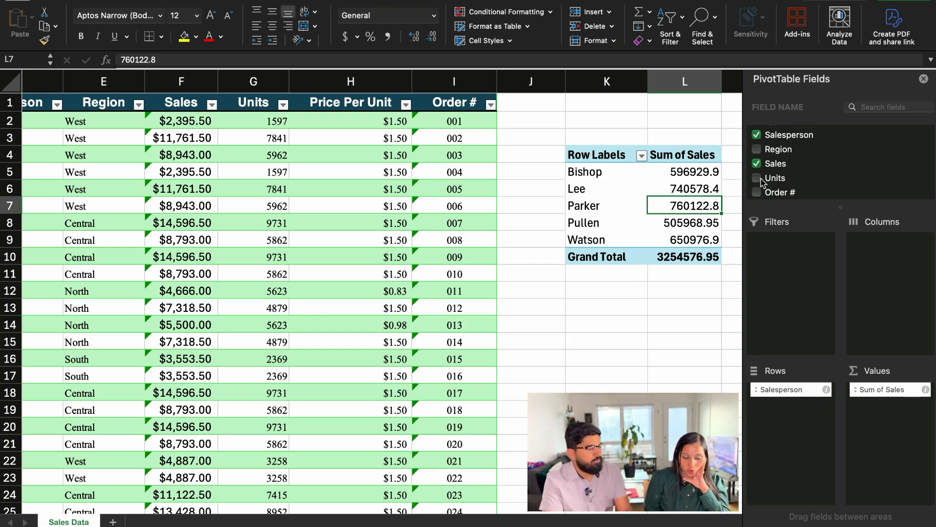
{"action": "scroll", "coordinate": [653, 254], "scroll_direction": "right", "scroll_amount": 2}
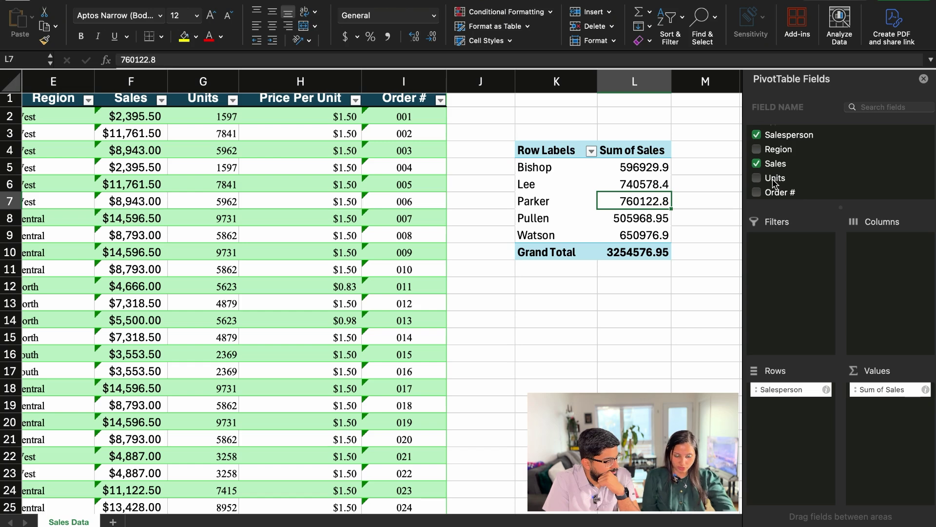
Widen the Sum of Sales and Row Labels columns and select the salesperson names.
{"action": "left_click_drag", "start_coordinate": [774, 184], "coordinate": [672, 83]}
{"action": "left_click_drag", "start_coordinate": [672, 81], "coordinate": [687, 81]}
{"action": "left_click_drag", "start_coordinate": [597, 81], "coordinate": [601, 81]}
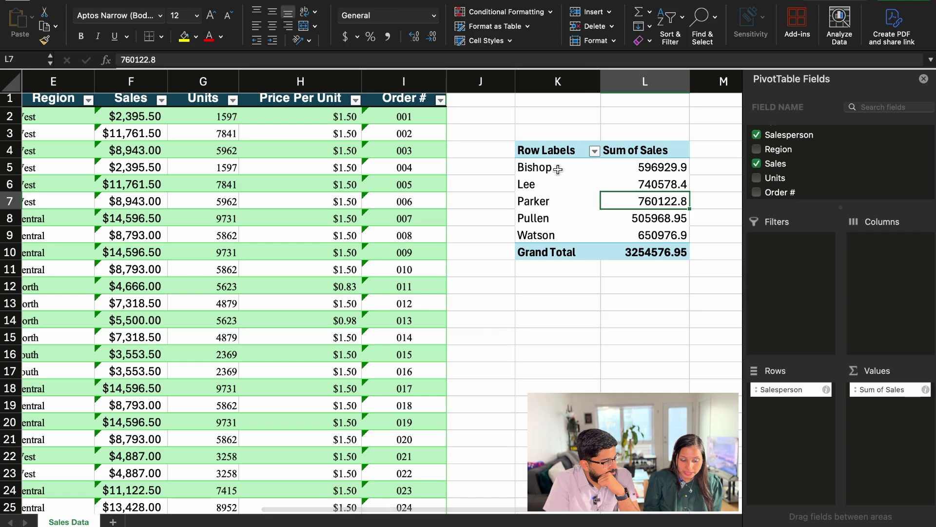
{"action": "left_click_drag", "start_coordinate": [559, 170], "coordinate": [564, 236]}
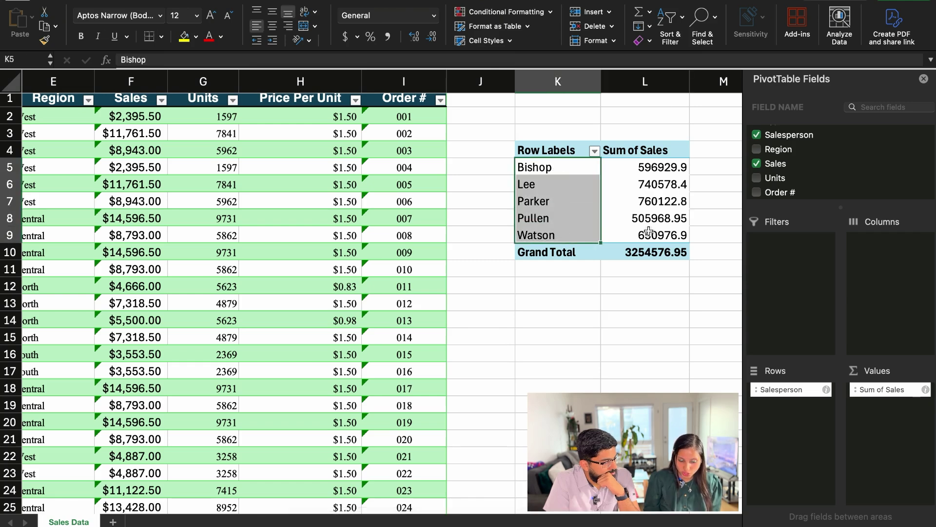
Review each salesperson's Sum of Sales, from Pullen's 505968.95 to Parker's 760122.8.
{"action": "left_click", "coordinate": [662, 210]}
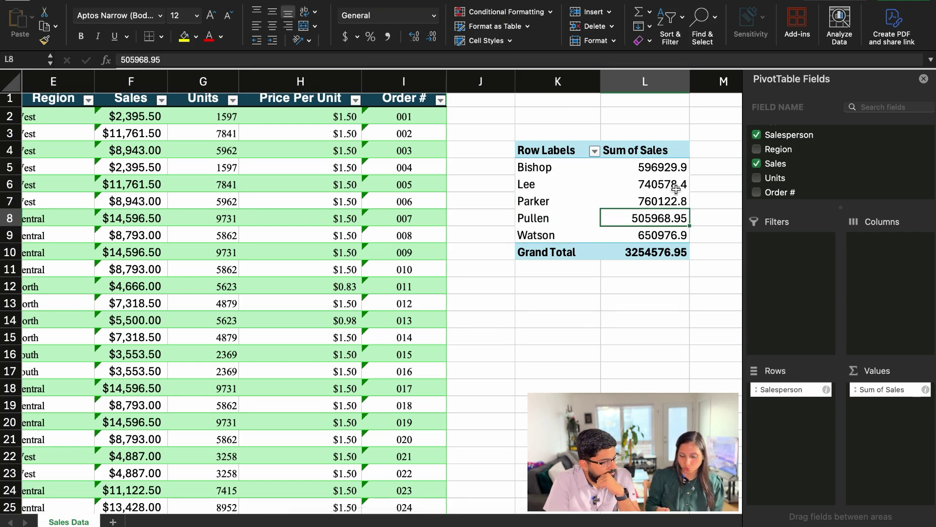
{"action": "scroll", "coordinate": [676, 190], "scroll_direction": "right", "scroll_amount": 2}
{"action": "left_click", "coordinate": [636, 174]}
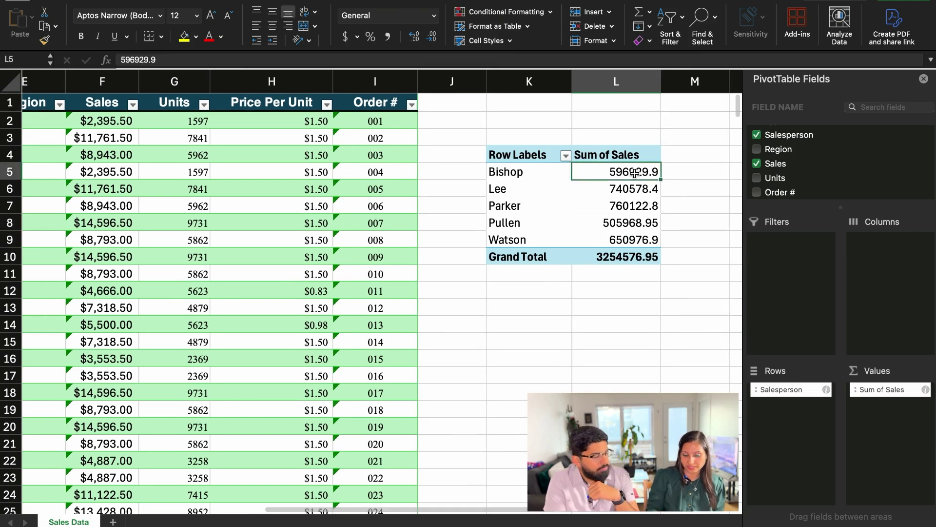
{"action": "left_click", "coordinate": [629, 199]}
{"action": "left_click", "coordinate": [629, 227]}
{"action": "left_click", "coordinate": [629, 233]}
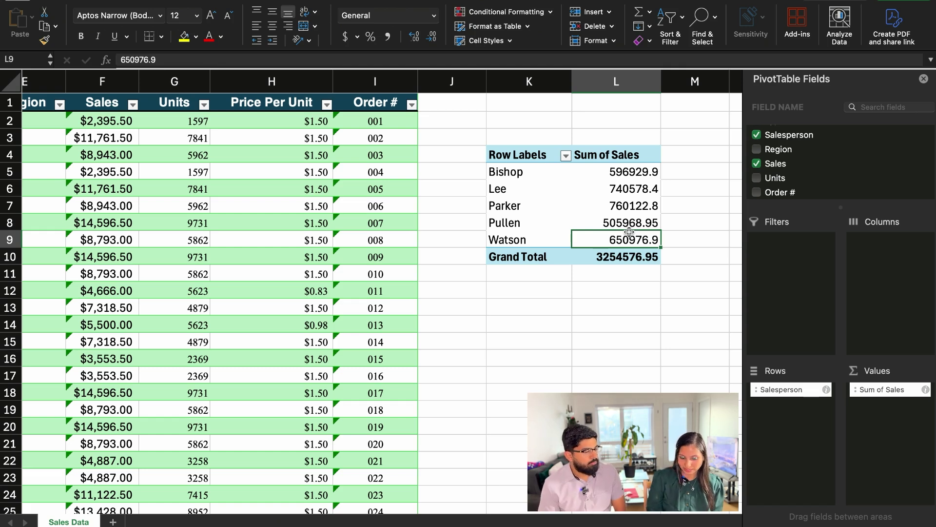
{"action": "left_click", "coordinate": [633, 177]}
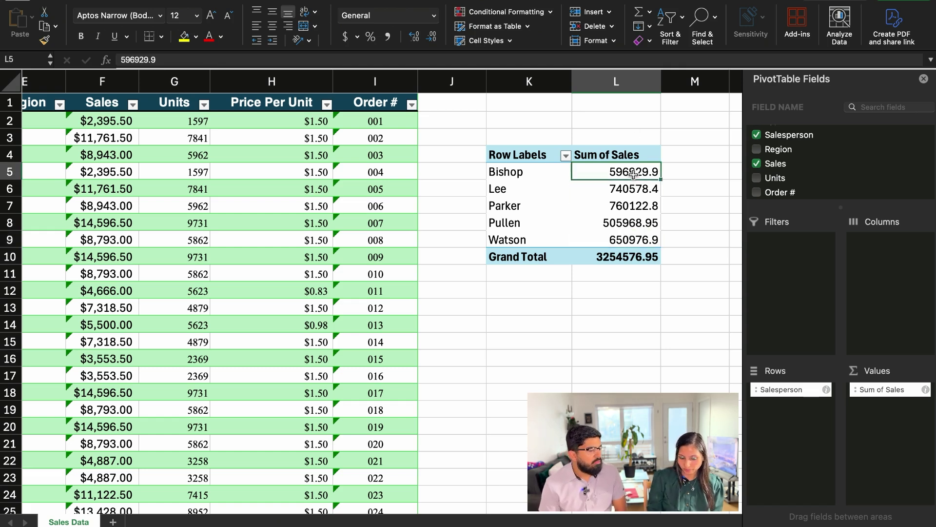
{"action": "left_click", "coordinate": [631, 241]}
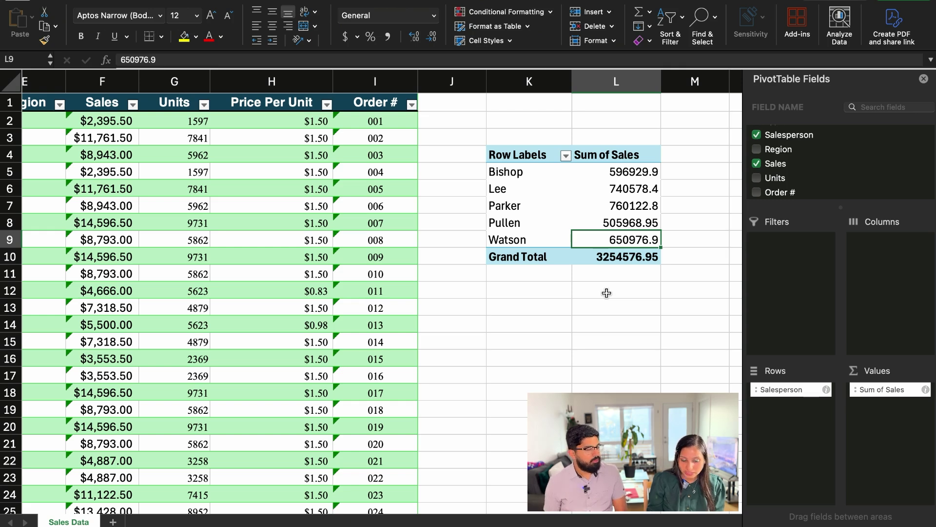
{"action": "left_click", "coordinate": [627, 82]}
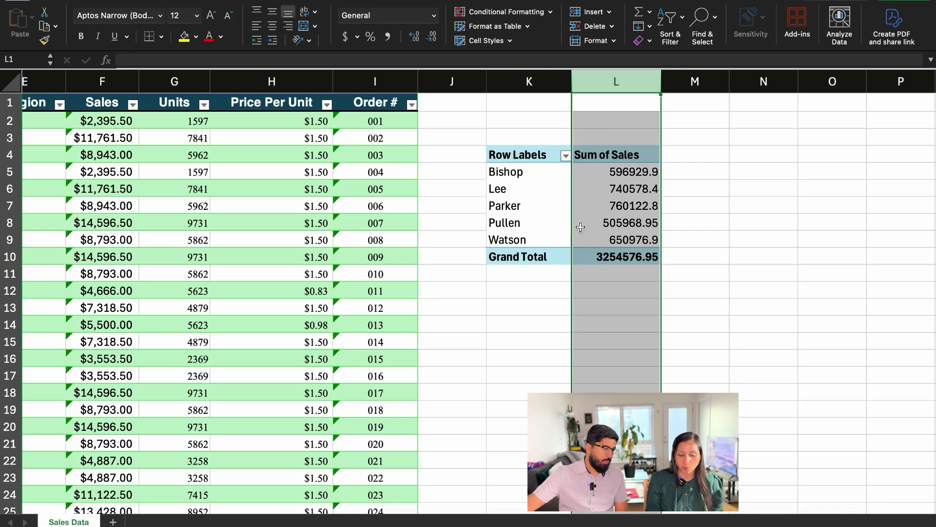
{"action": "left_click", "coordinate": [629, 194]}
Recheck the salesperson totals, then select the Sum of Sales field in the Values area.
{"action": "left_click", "coordinate": [630, 220]}
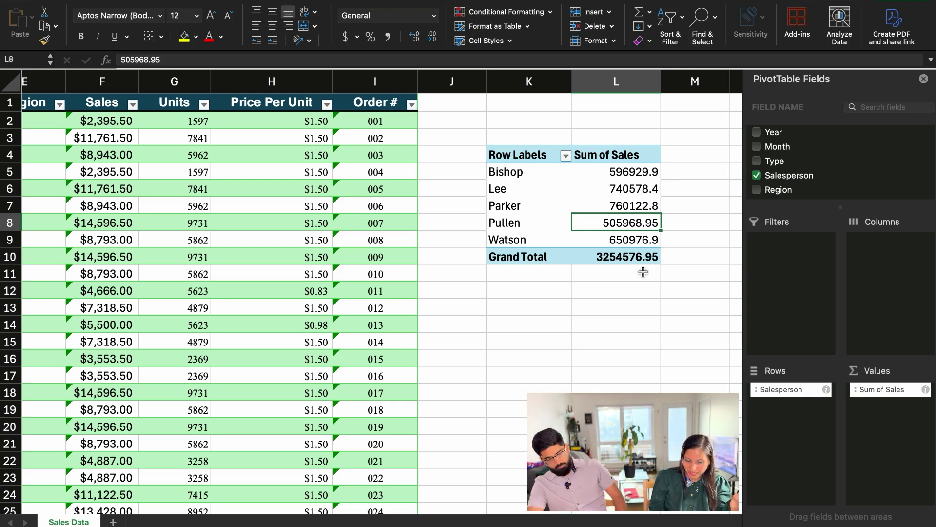
{"action": "left_click", "coordinate": [631, 205]}
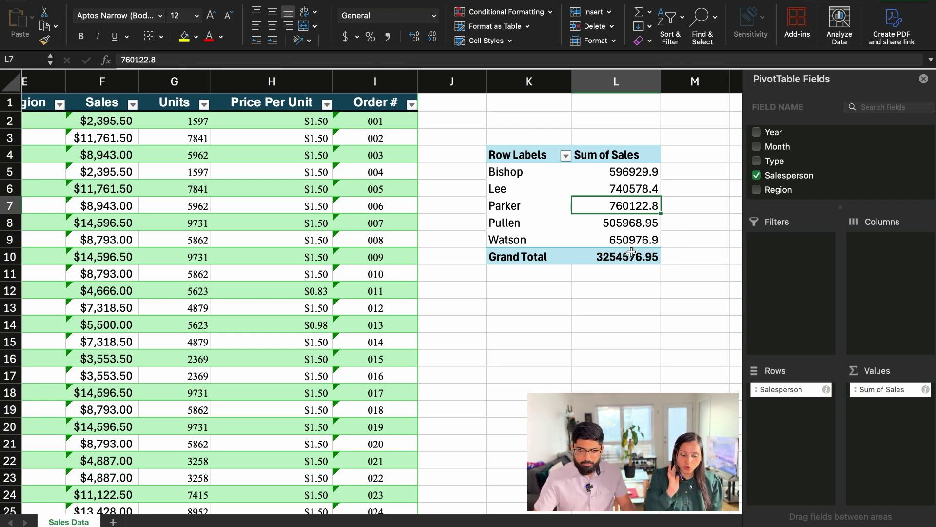
{"action": "left_click", "coordinate": [621, 238]}
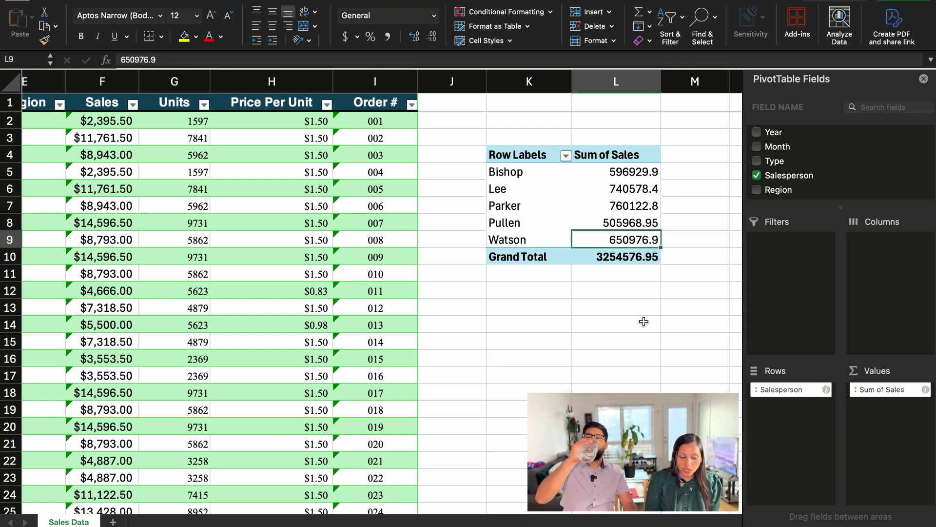
{"action": "left_click", "coordinate": [631, 224]}
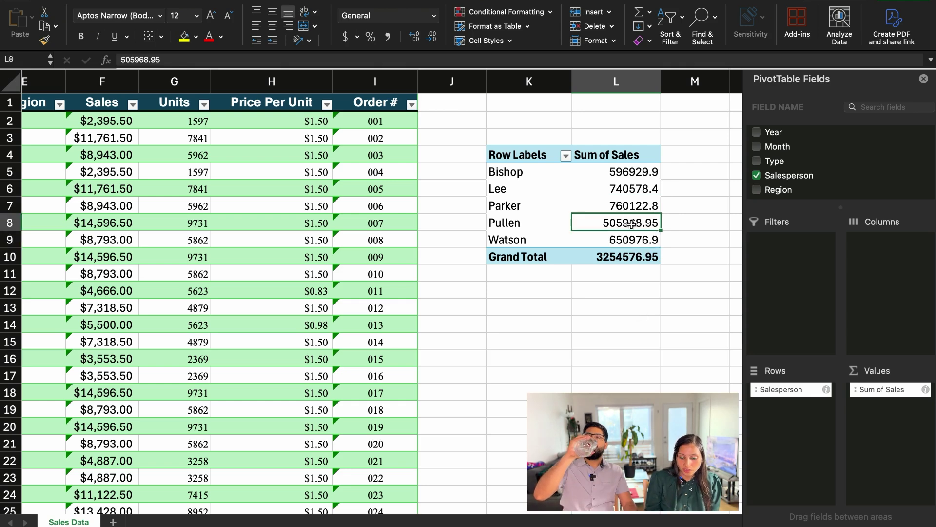
{"action": "left_click", "coordinate": [631, 170]}
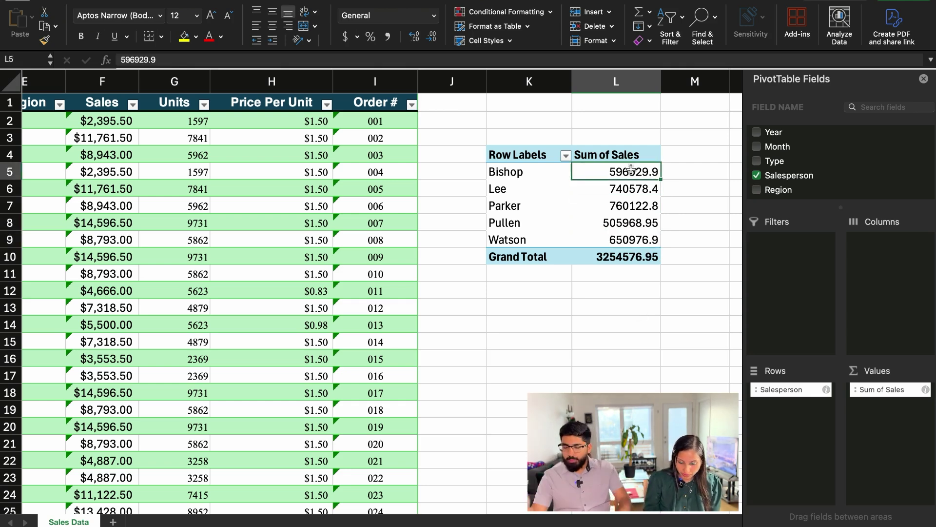
{"action": "left_click", "coordinate": [629, 223]}
{"action": "left_click", "coordinate": [645, 242]}
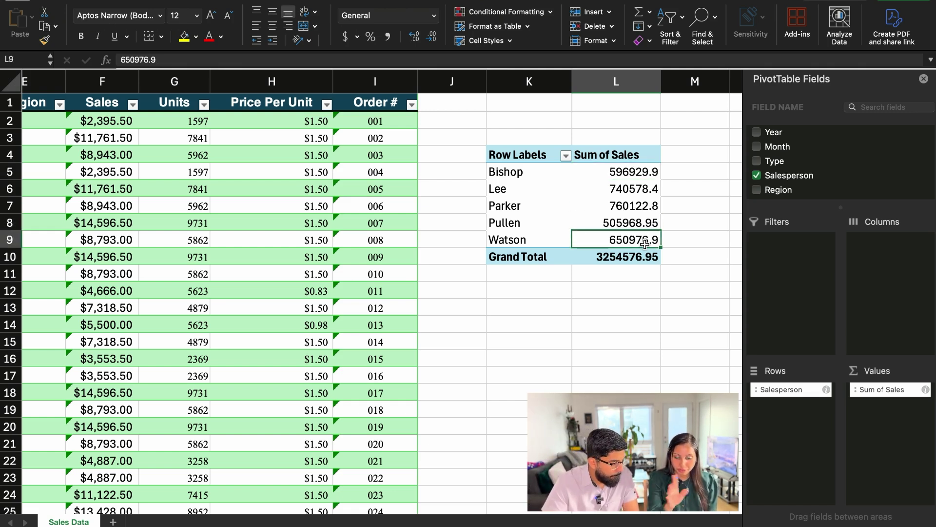
{"action": "left_click", "coordinate": [635, 204]}
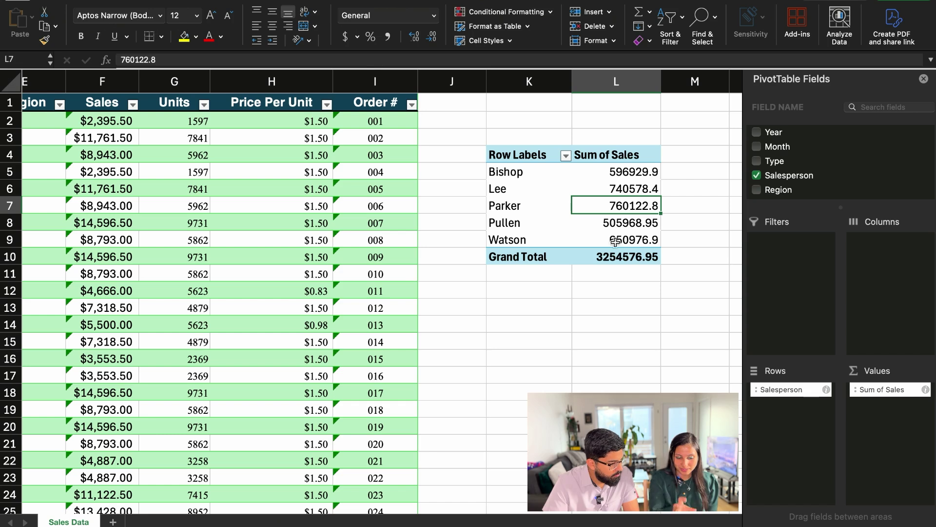
{"action": "left_click", "coordinate": [889, 390]}
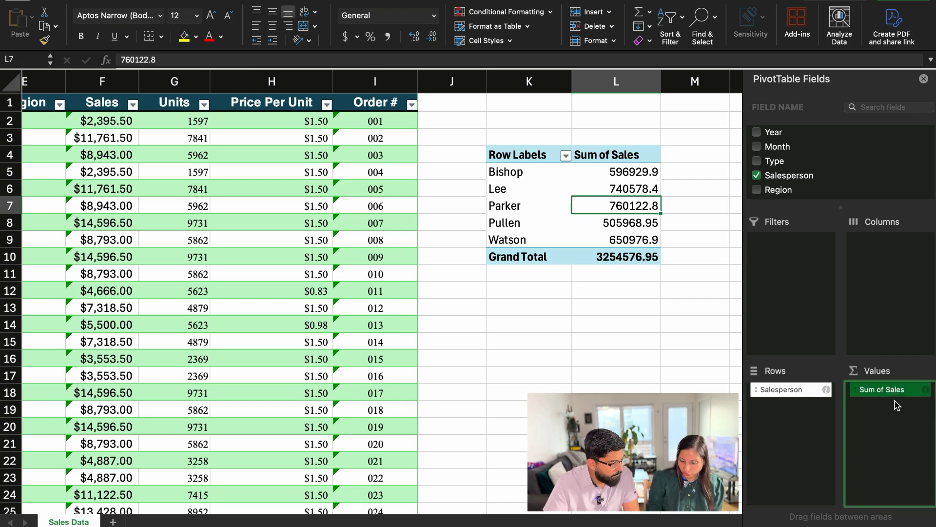
Format Sum of Sales as Currency with 0 decimal places, showing a $3,254,577 Grand Total.
{"action": "right_click", "coordinate": [889, 394]}
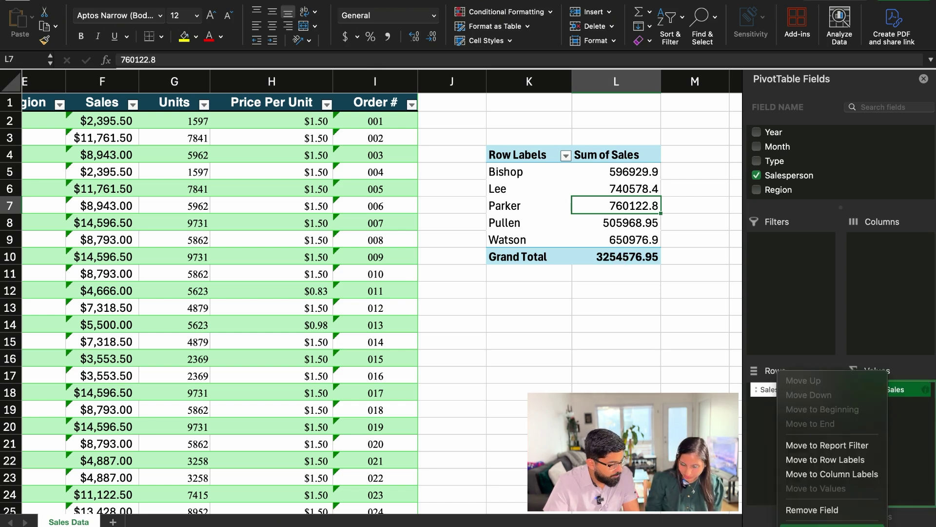
{"action": "left_click", "coordinate": [829, 524]}
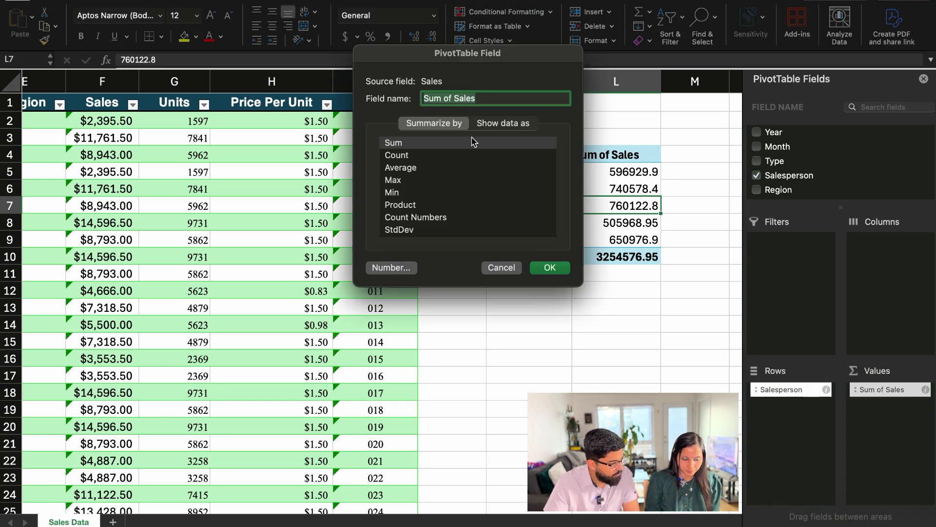
{"action": "left_click", "coordinate": [395, 270]}
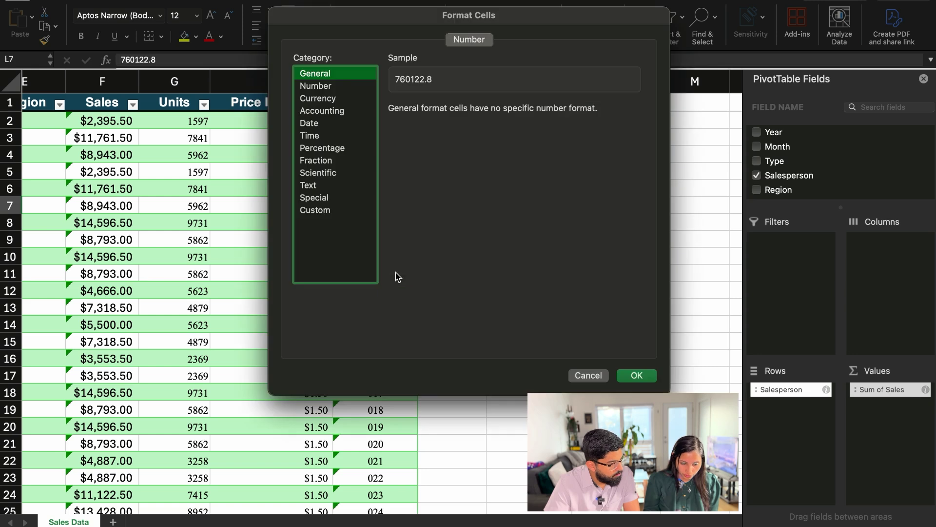
{"action": "left_click", "coordinate": [319, 99]}
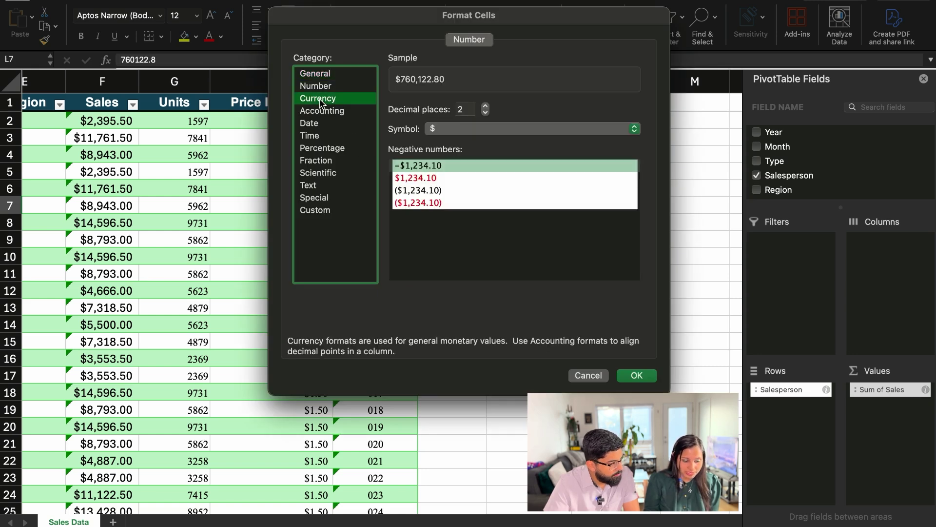
{"action": "left_click", "coordinate": [485, 112]}
{"action": "left_click", "coordinate": [485, 112]}
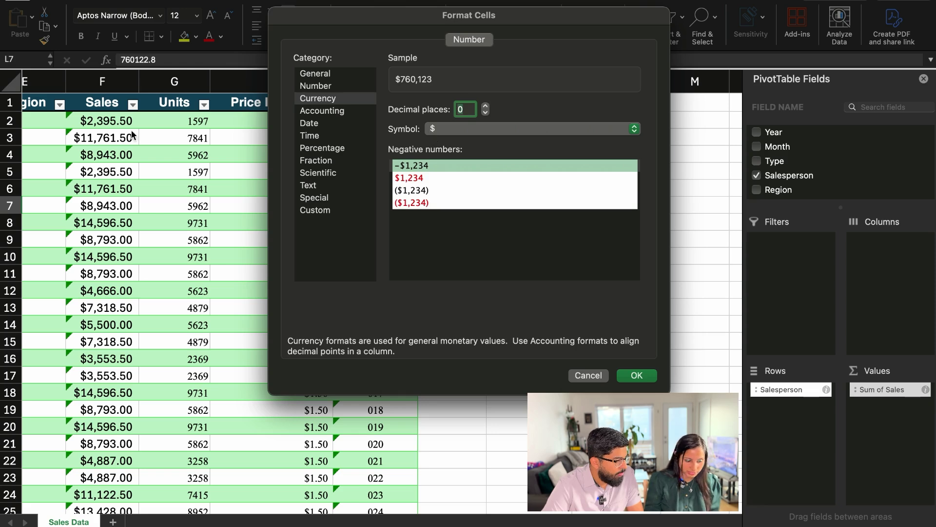
{"action": "left_click", "coordinate": [637, 376]}
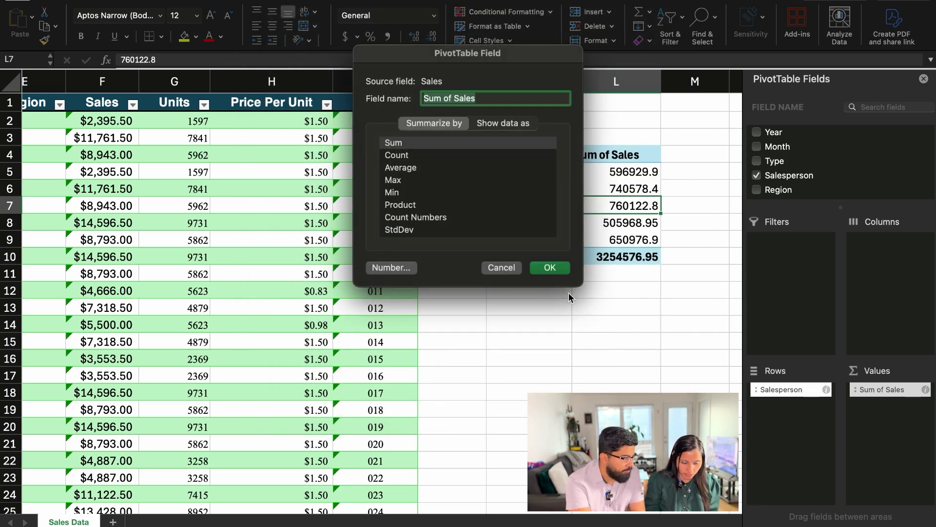
{"action": "left_click", "coordinate": [554, 269]}
{"action": "left_click", "coordinate": [687, 139]}
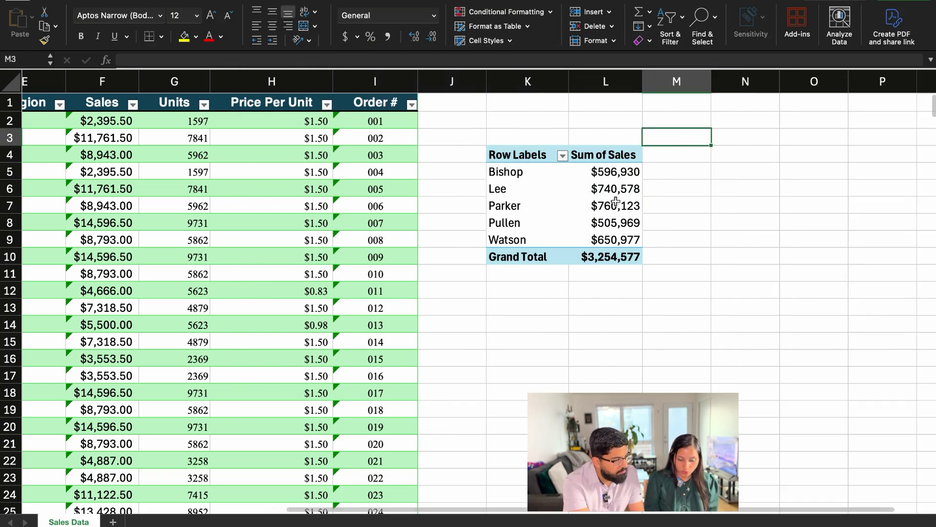
{"action": "left_click", "coordinate": [615, 203]}
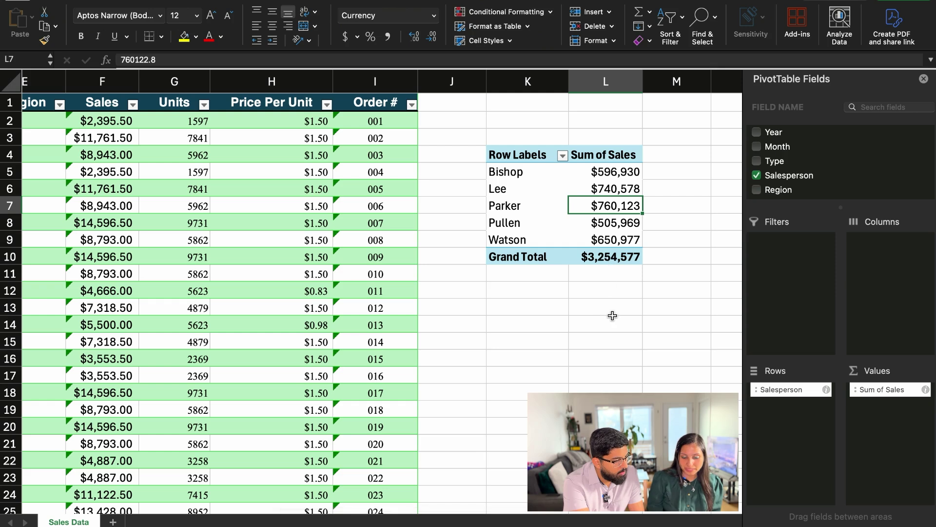
{"action": "key", "text": "Up"}
{"action": "key", "text": "Up"}
{"action": "key", "text": "Down"}
{"action": "key", "text": "Down"}
{"action": "key", "text": "Down"}
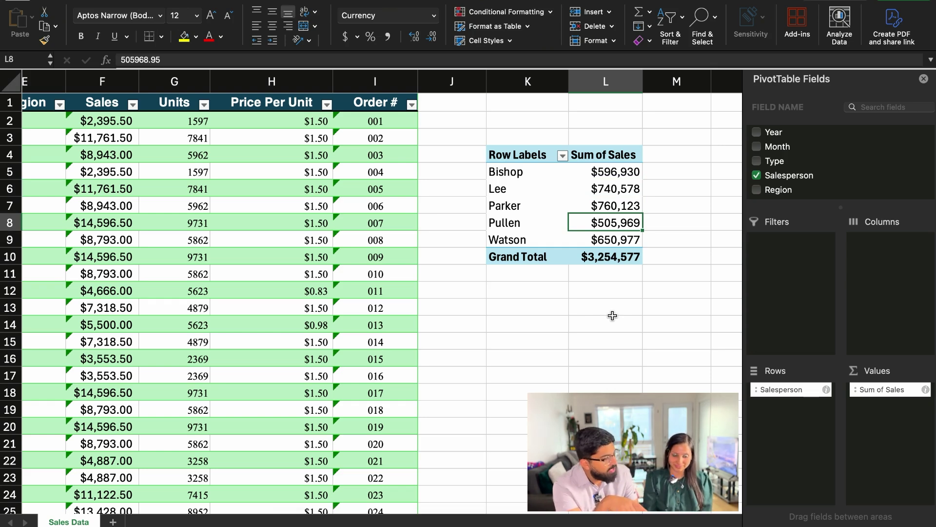
{"action": "key", "text": "Up"}
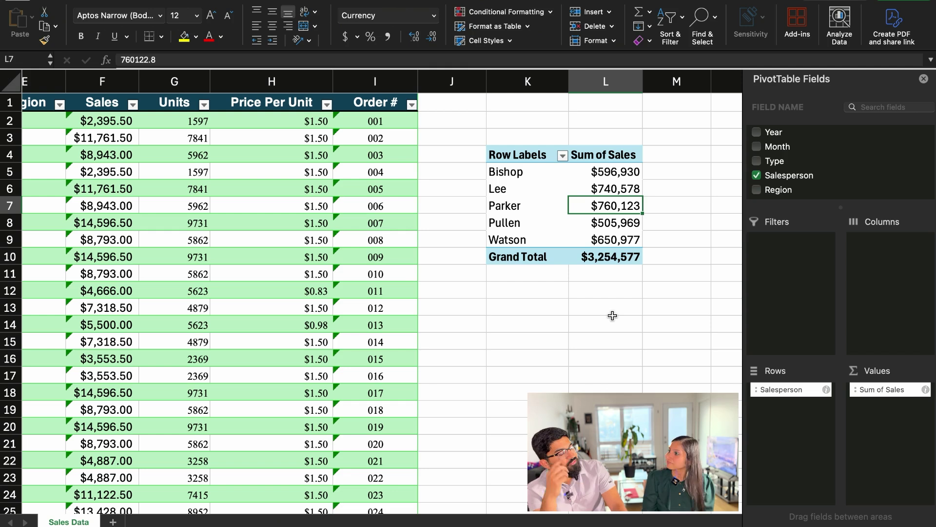
{"action": "key", "text": "Up"}
{"action": "key", "text": "Up"}
{"action": "key", "text": "Down"}
{"action": "key", "text": "Down"}
{"action": "key", "text": "Left"}
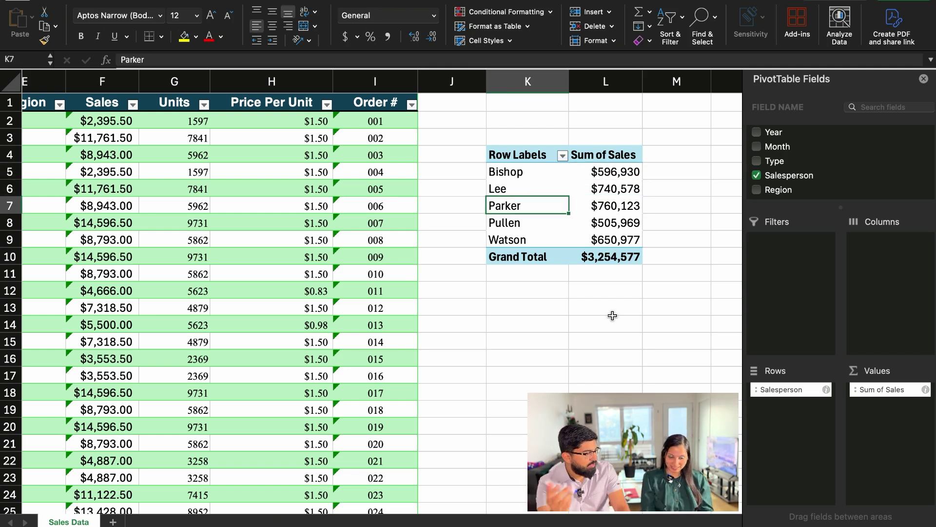
{"action": "key", "text": "shift+Right"}
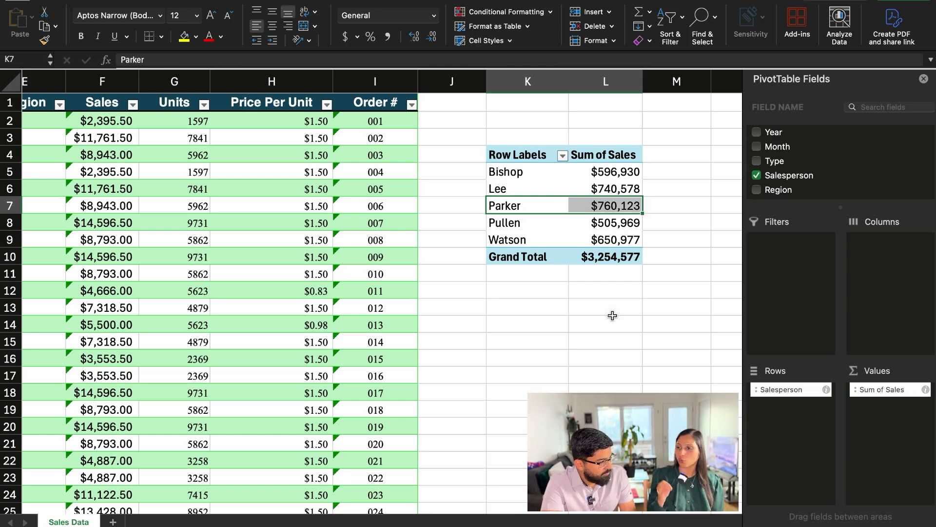
{"action": "left_click", "coordinate": [594, 174]}
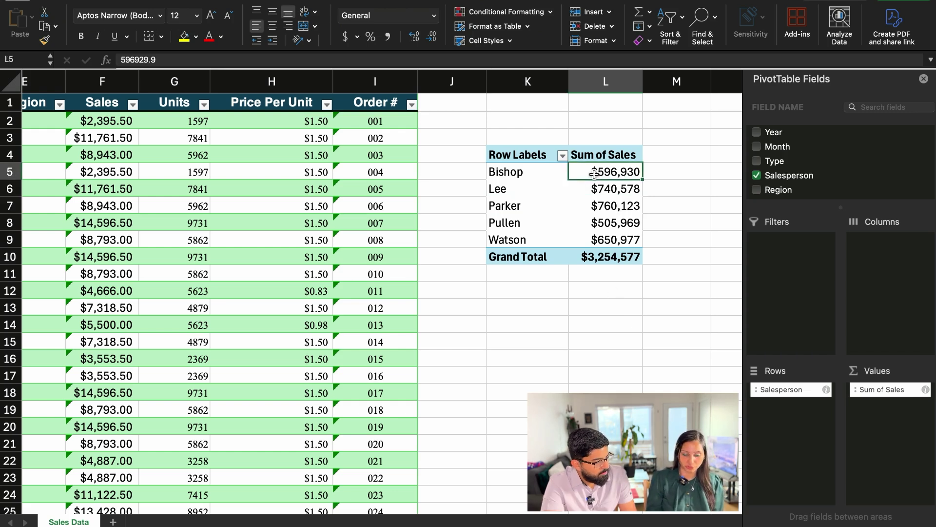
{"action": "left_click", "coordinate": [606, 229]}
{"action": "left_click", "coordinate": [610, 257]}
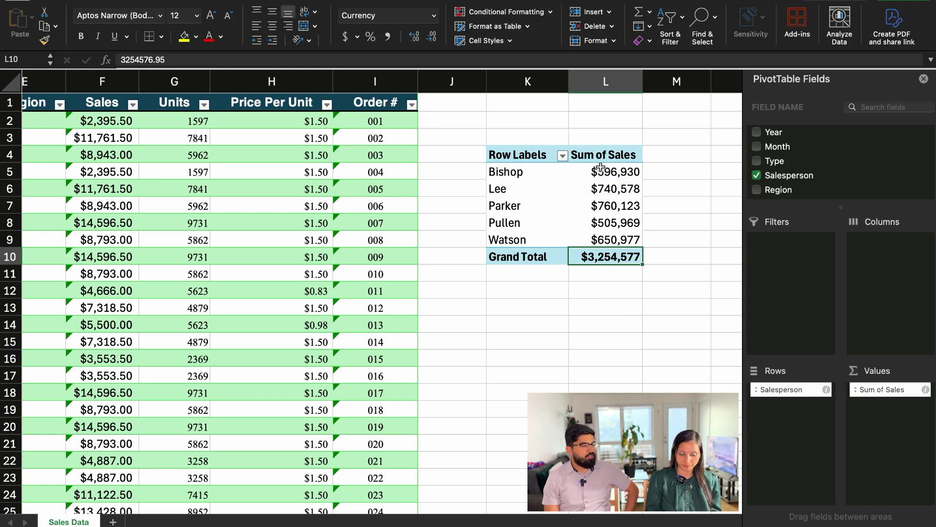
{"action": "left_click", "coordinate": [539, 206]}
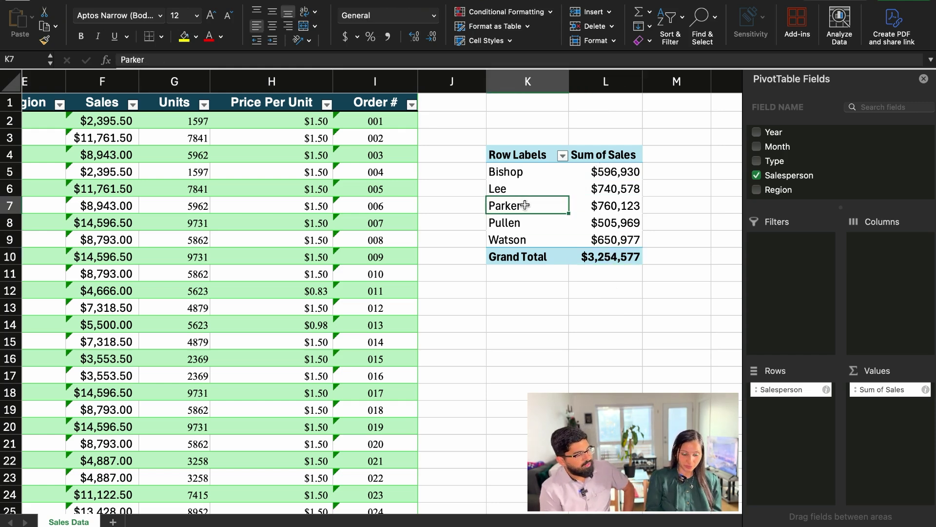
{"action": "key", "text": "shift+Right"}
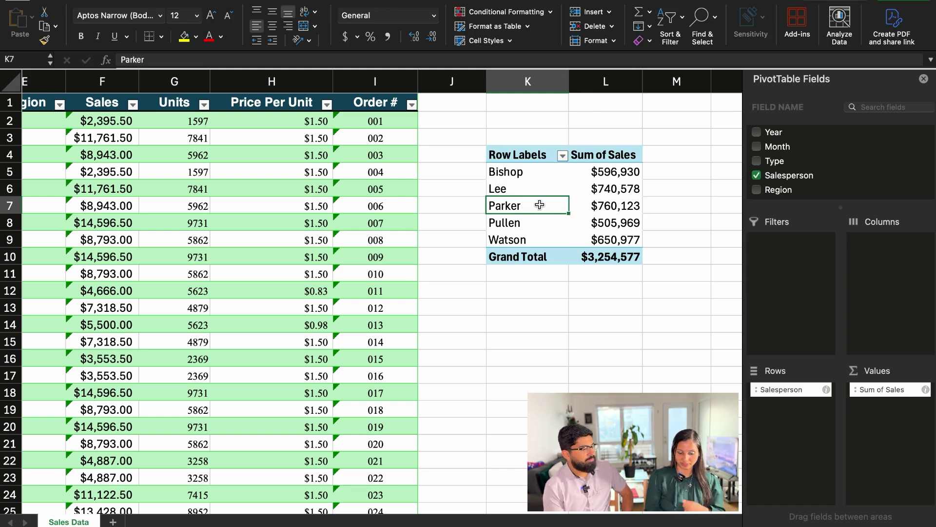
{"action": "left_click", "coordinate": [623, 205]}
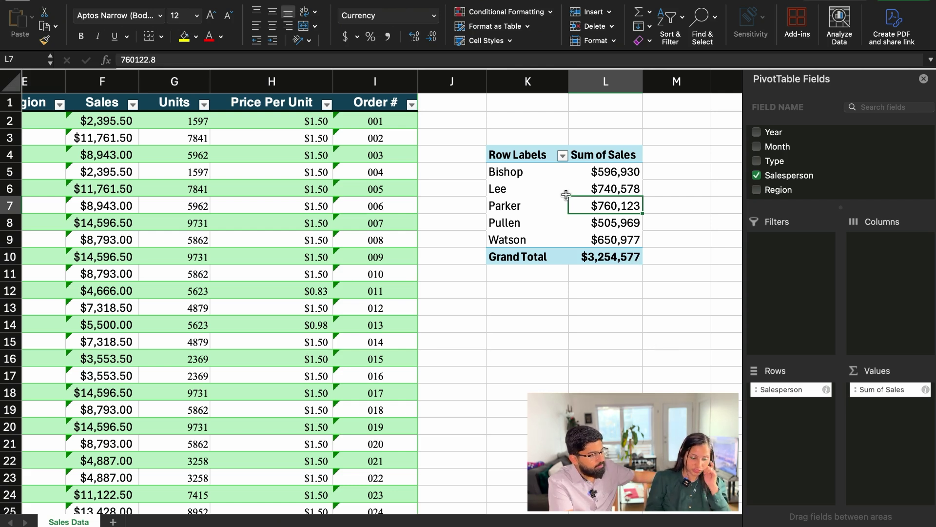
Drag Salesperson out of Rows and Sum of Sales out of Values, leaving PivotTable2 blank.
{"action": "scroll", "coordinate": [566, 194], "scroll_direction": "left", "scroll_amount": 1}
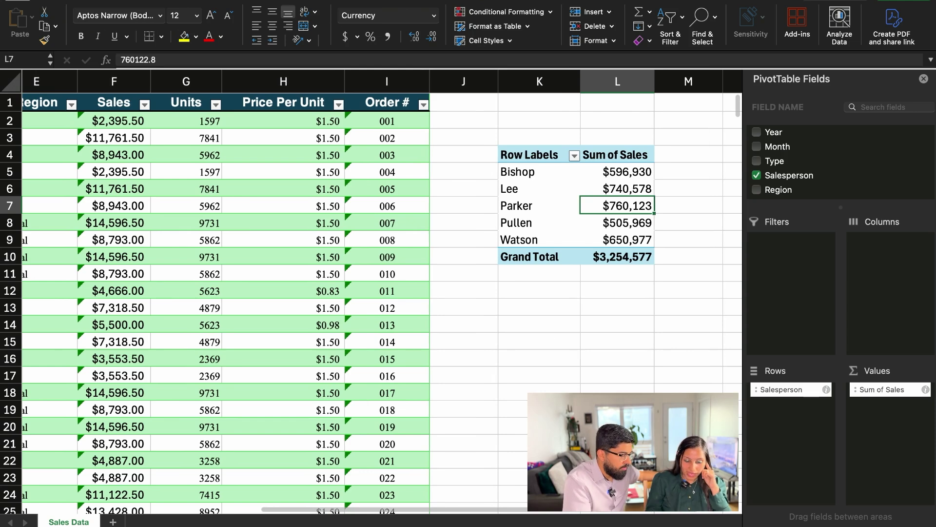
{"action": "scroll", "coordinate": [313, 249], "scroll_direction": "left", "scroll_amount": 2}
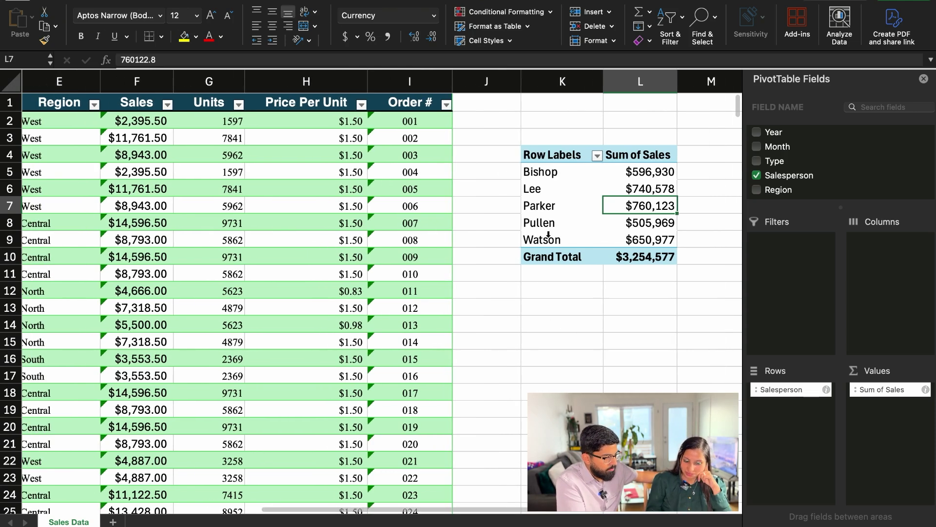
{"action": "scroll", "coordinate": [644, 375], "scroll_direction": "right", "scroll_amount": 1}
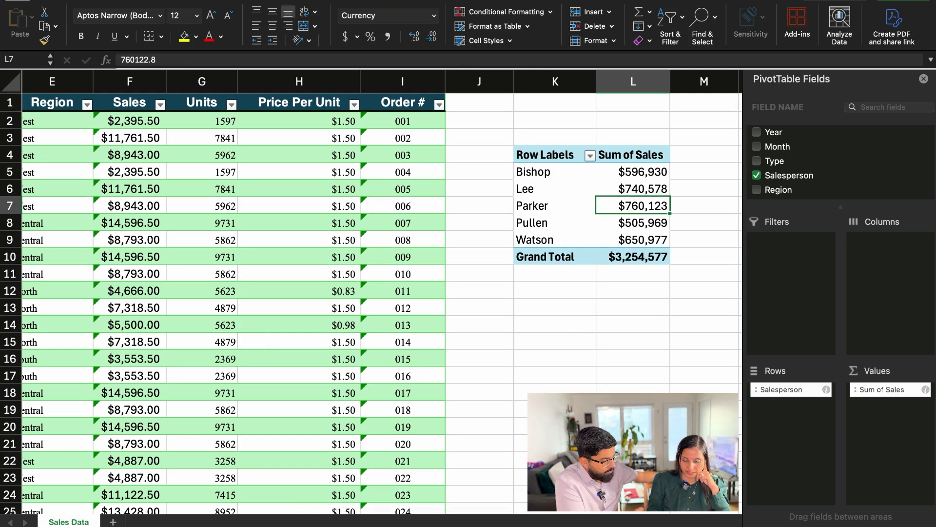
{"action": "left_click", "coordinate": [787, 399]}
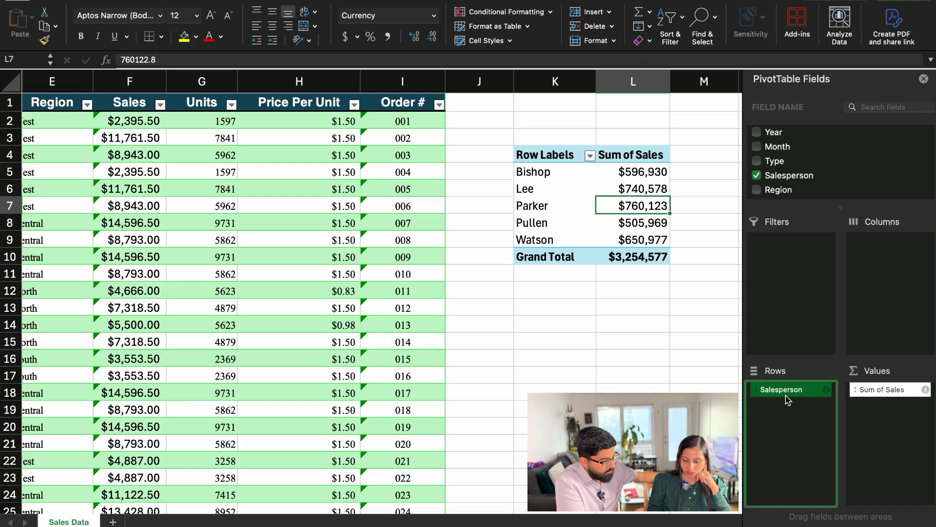
{"action": "left_click_drag", "start_coordinate": [799, 397], "coordinate": [432, 313]}
{"action": "left_click_drag", "start_coordinate": [882, 389], "coordinate": [581, 265]}
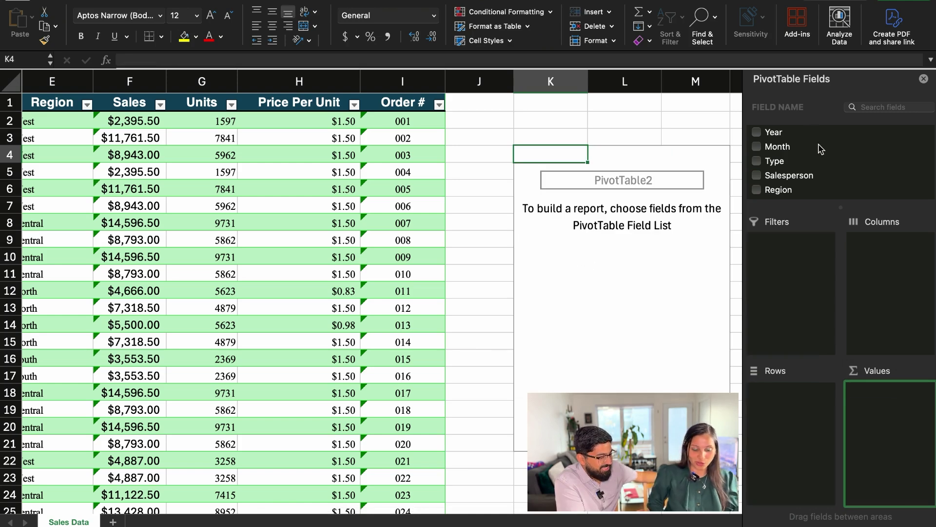
{"action": "scroll", "coordinate": [823, 149], "scroll_direction": "down", "scroll_amount": 1}
{"action": "scroll", "coordinate": [823, 150], "scroll_direction": "down", "scroll_amount": 3}
{"action": "scroll", "coordinate": [823, 149], "scroll_direction": "up", "scroll_amount": 3}
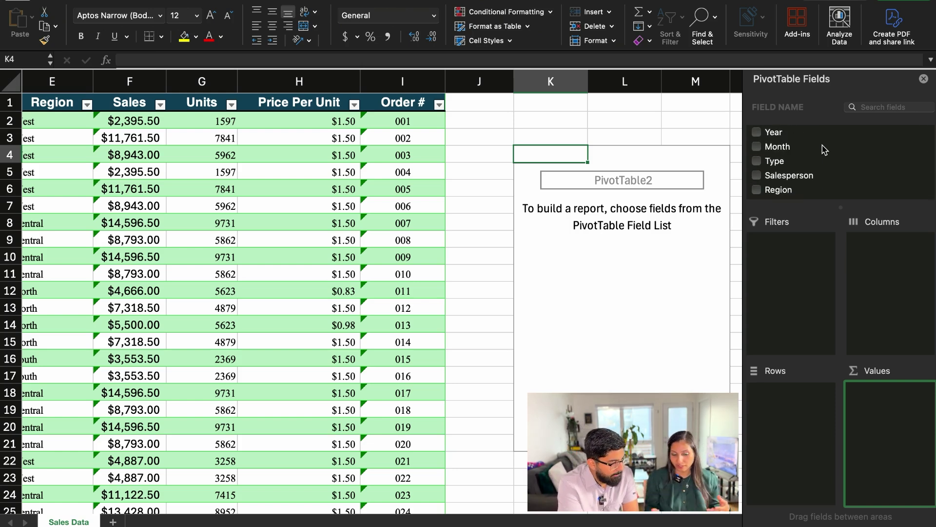
{"action": "scroll", "coordinate": [534, 288], "scroll_direction": "left", "scroll_amount": 5}
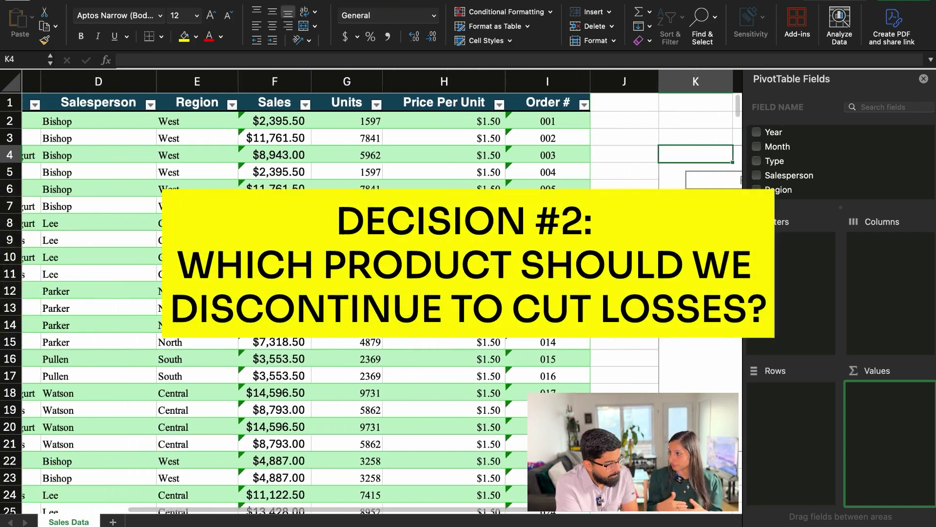
{"action": "scroll", "coordinate": [240, 161], "scroll_direction": "left", "scroll_amount": 3}
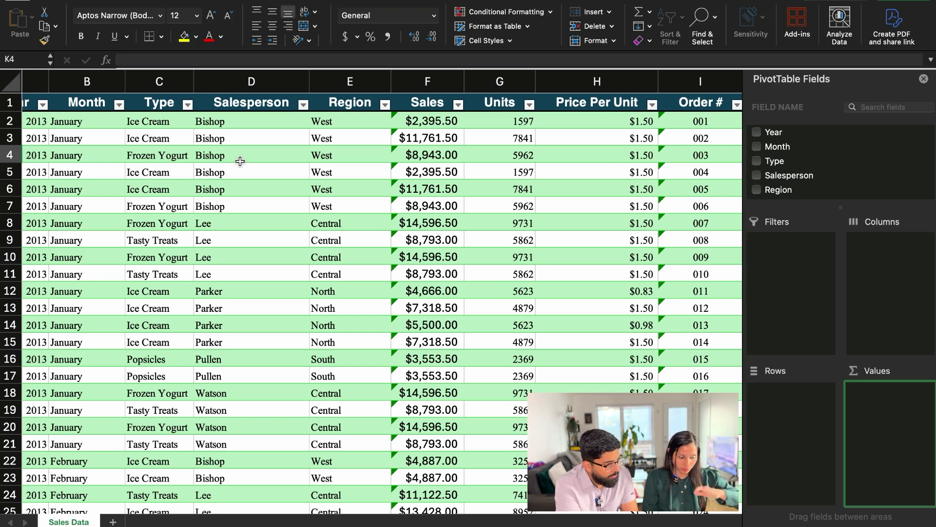
{"action": "left_click", "coordinate": [165, 83]}
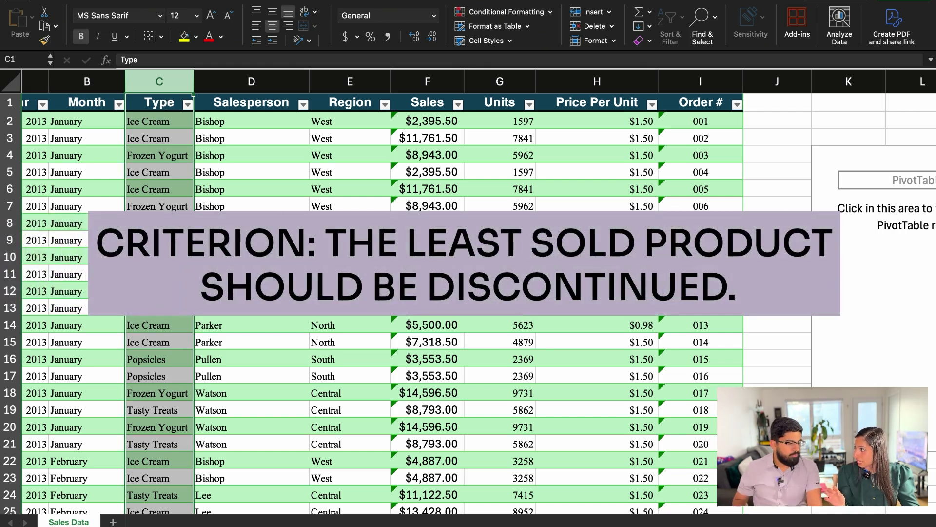
{"action": "left_click", "coordinate": [271, 204]}
{"action": "left_click", "coordinate": [165, 155]}
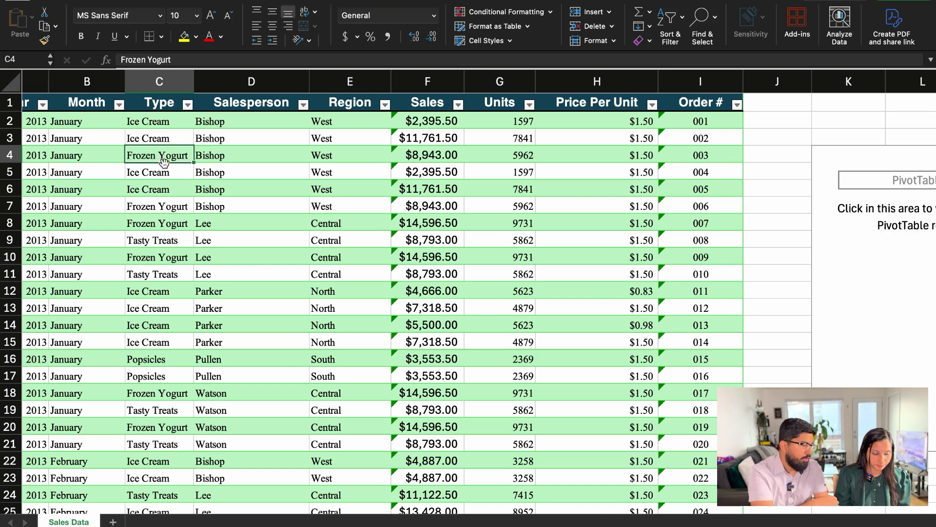
{"action": "scroll", "coordinate": [438, 238], "scroll_direction": "right", "scroll_amount": 1}
{"action": "left_click", "coordinate": [287, 240]}
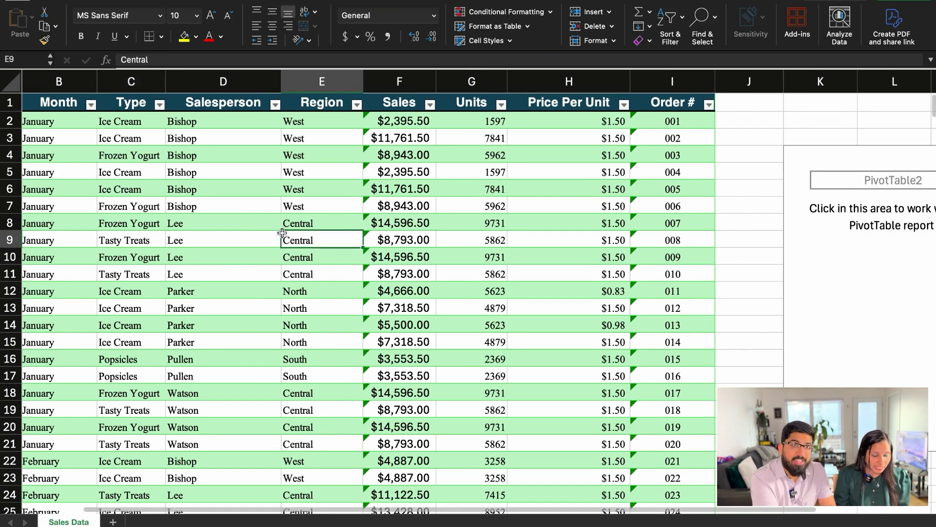
{"action": "scroll", "coordinate": [555, 295], "scroll_direction": "right", "scroll_amount": 3}
{"action": "scroll", "coordinate": [556, 297], "scroll_direction": "right", "scroll_amount": 4}
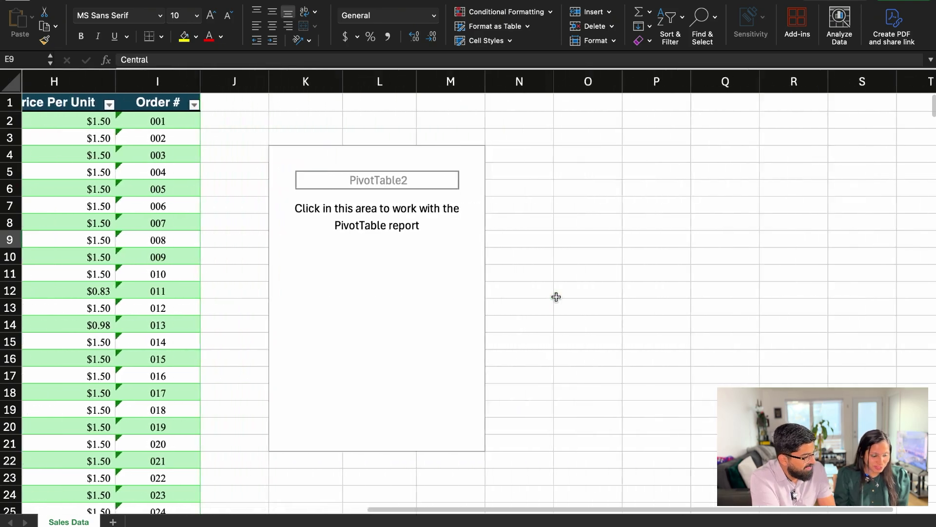
{"action": "left_click", "coordinate": [290, 156]}
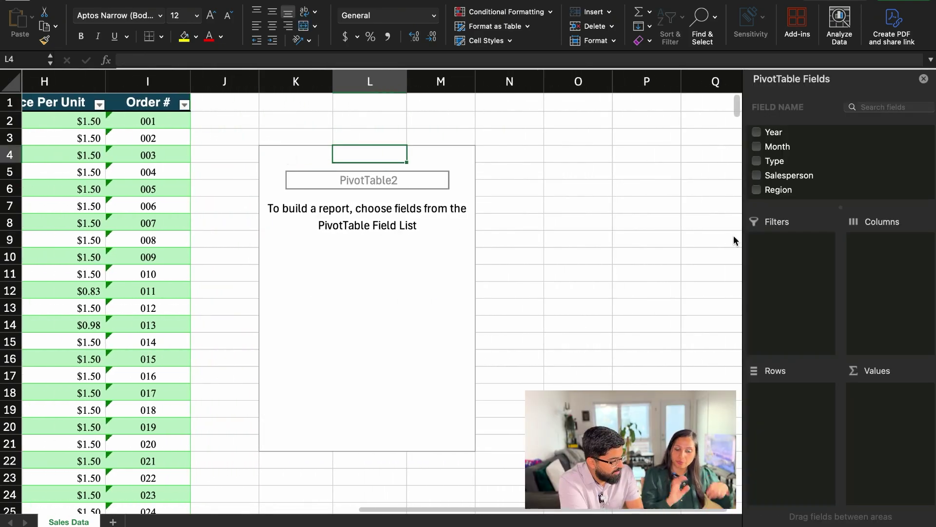
{"action": "scroll", "coordinate": [158, 247], "scroll_direction": "left", "scroll_amount": 4}
{"action": "scroll", "coordinate": [159, 248], "scroll_direction": "left", "scroll_amount": 3}
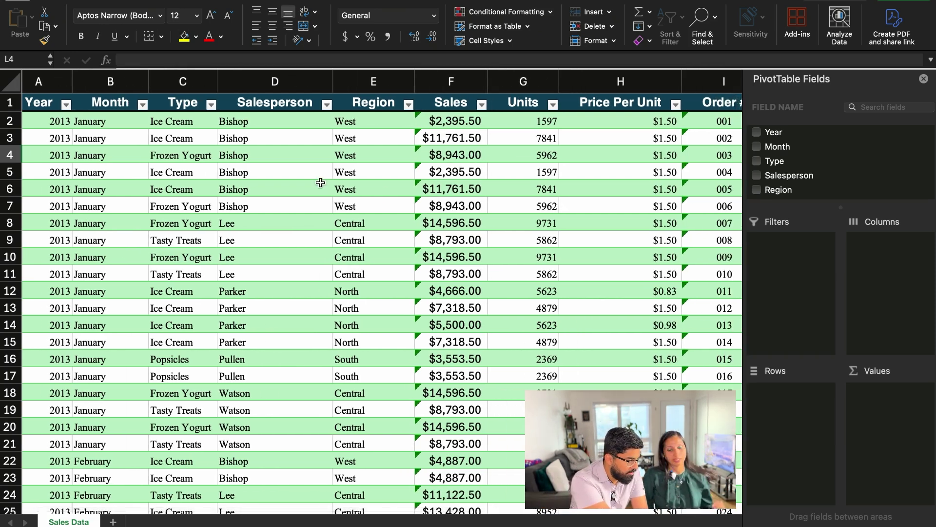
{"action": "scroll", "coordinate": [817, 177], "scroll_direction": "down", "scroll_amount": 2}
{"action": "scroll", "coordinate": [802, 146], "scroll_direction": "up", "scroll_amount": 1}
Drag Type into the pivot's Rows to list the four product types.
{"action": "left_click", "coordinate": [783, 148]}
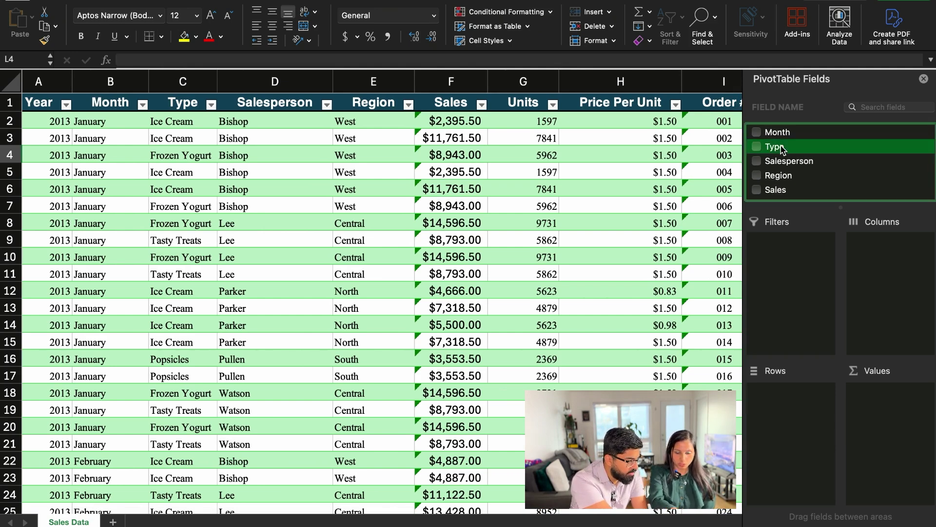
{"action": "scroll", "coordinate": [616, 173], "scroll_direction": "right", "scroll_amount": 2}
{"action": "scroll", "coordinate": [616, 172], "scroll_direction": "right", "scroll_amount": 5}
{"action": "scroll", "coordinate": [707, 156], "scroll_direction": "up", "scroll_amount": 1}
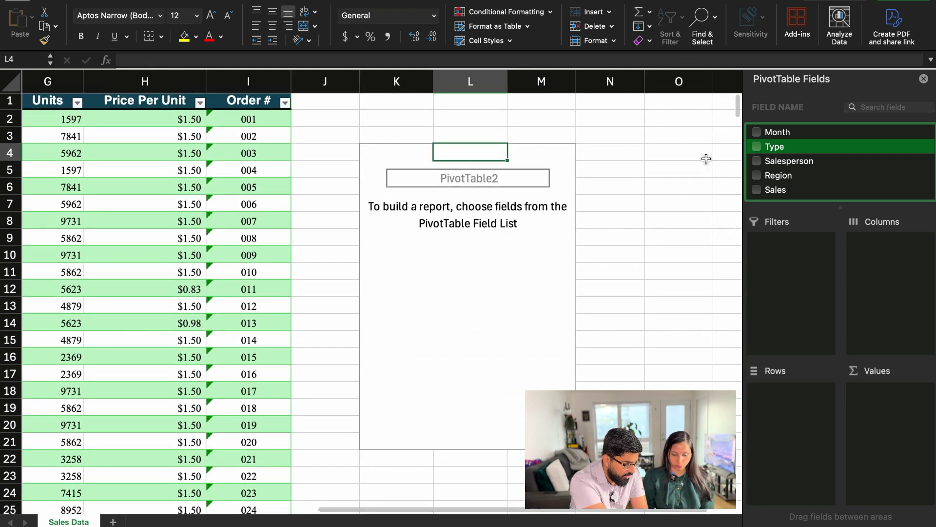
{"action": "left_click_drag", "start_coordinate": [776, 148], "coordinate": [787, 432]}
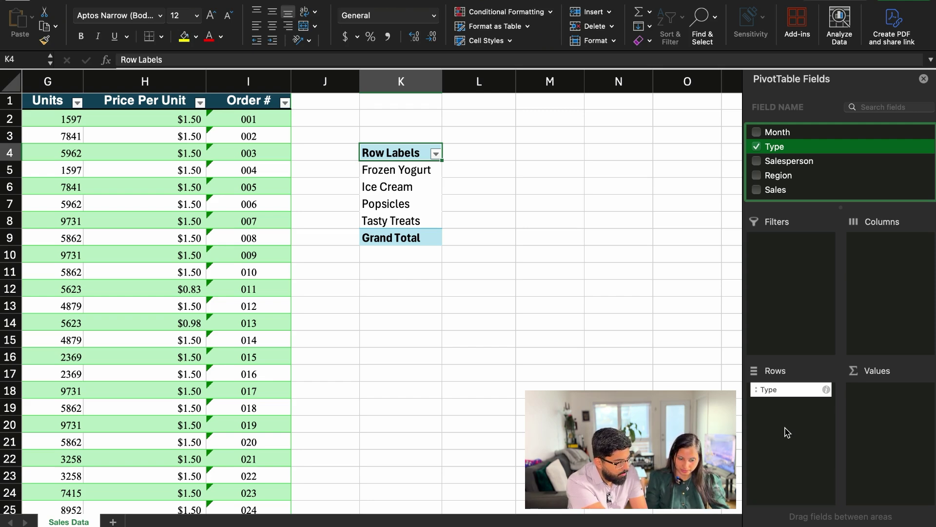
Add Units to Values, giving Sum of Units from 276258 to 1005756, totalling 2322594.
{"action": "scroll", "coordinate": [354, 336], "scroll_direction": "left", "scroll_amount": 10}
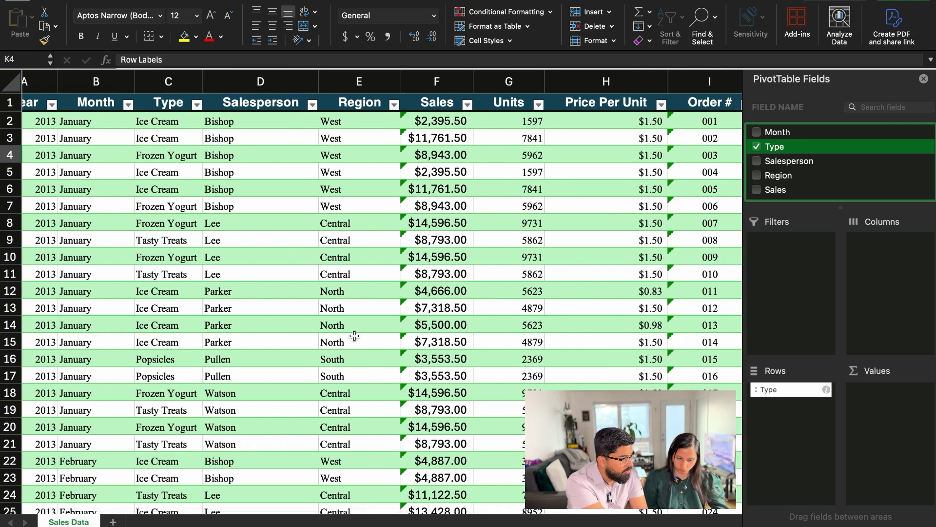
{"action": "scroll", "coordinate": [355, 336], "scroll_direction": "right", "scroll_amount": 3}
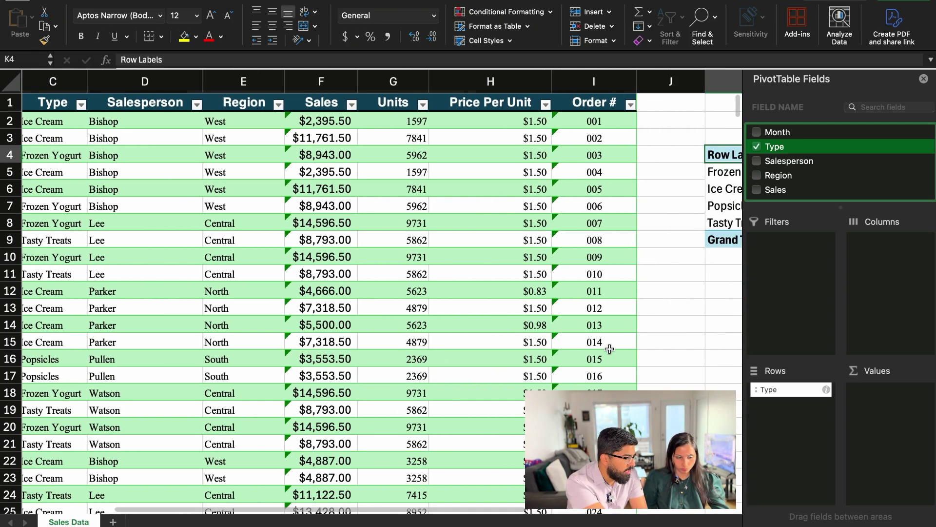
{"action": "scroll", "coordinate": [610, 348], "scroll_direction": "right", "scroll_amount": 3}
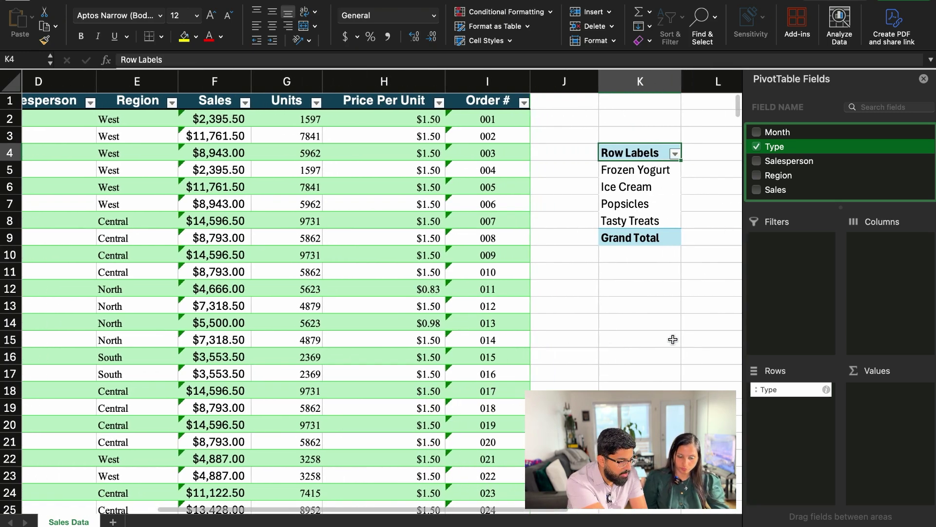
{"action": "scroll", "coordinate": [654, 256], "scroll_direction": "left", "scroll_amount": 1}
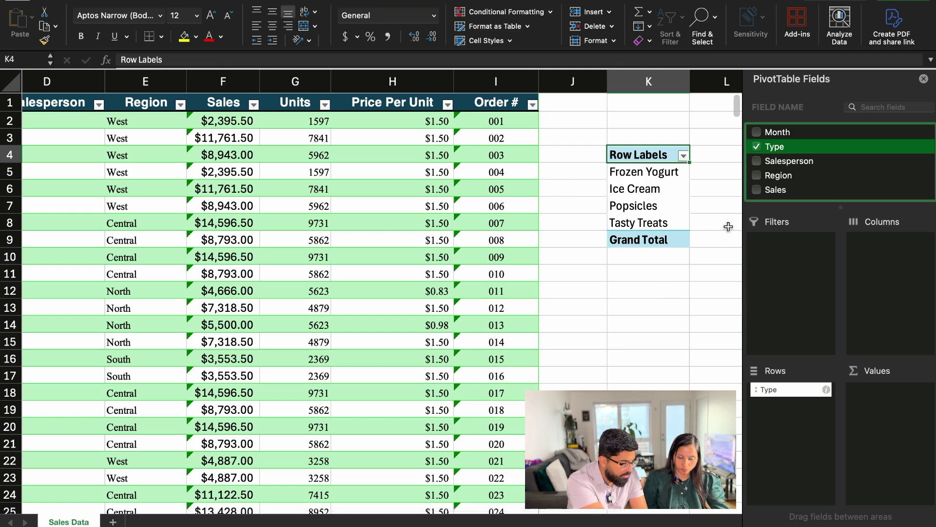
{"action": "scroll", "coordinate": [782, 166], "scroll_direction": "down", "scroll_amount": 2}
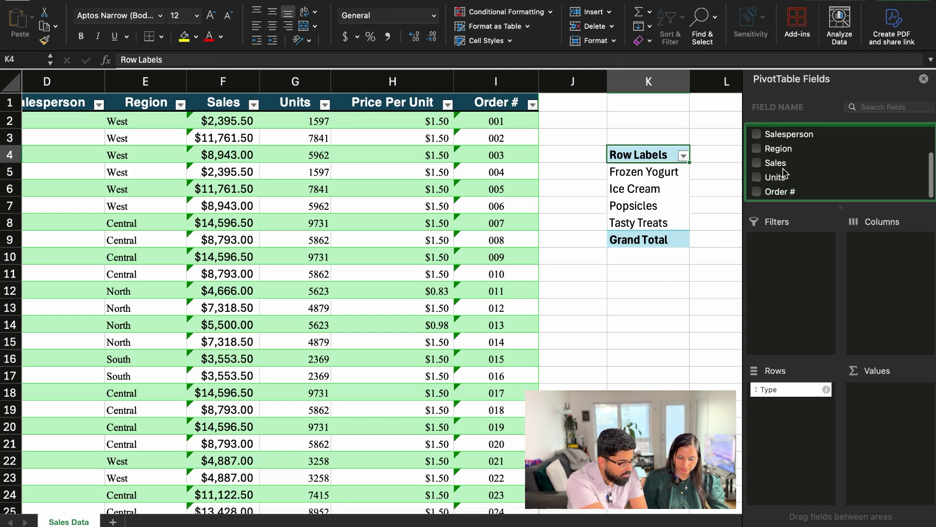
{"action": "left_click_drag", "start_coordinate": [776, 180], "coordinate": [917, 440]}
{"action": "scroll", "coordinate": [613, 330], "scroll_direction": "right", "scroll_amount": 4}
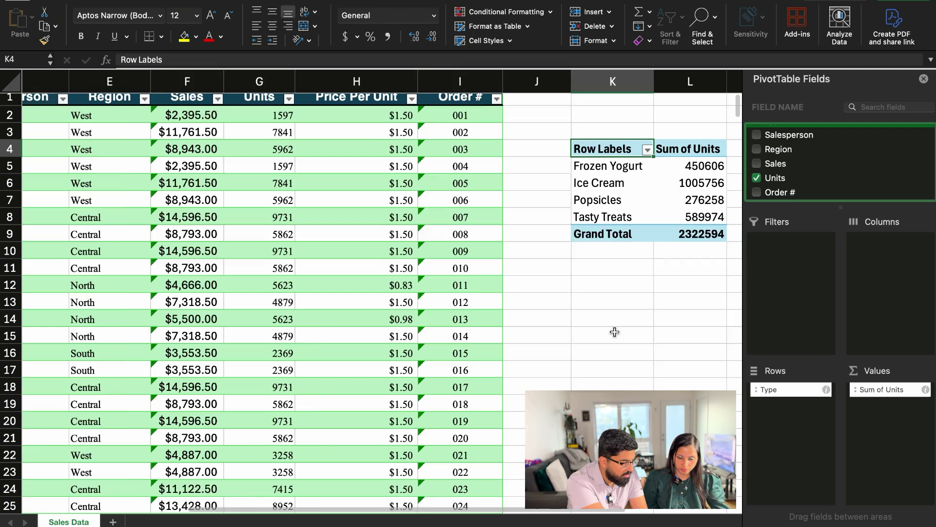
{"action": "scroll", "coordinate": [615, 322], "scroll_direction": "up", "scroll_amount": 1}
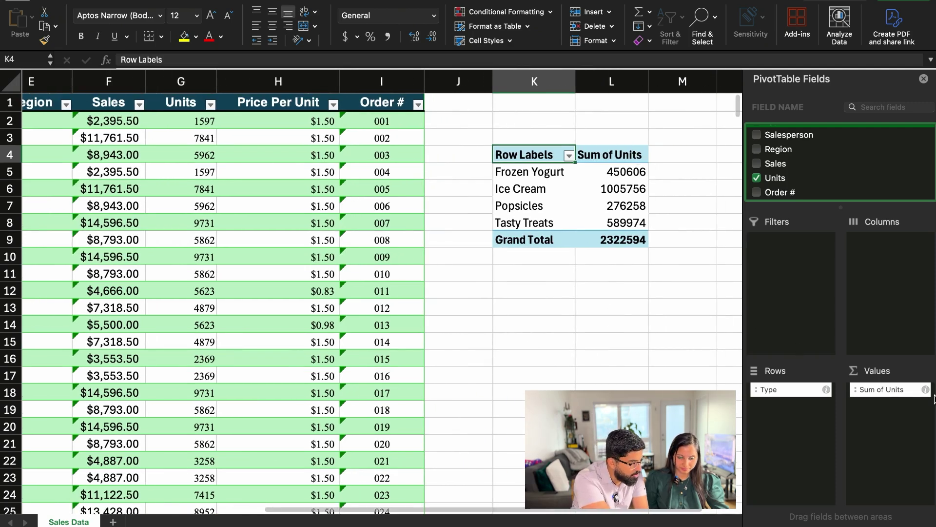
Format Sum of Units as Number with 0 decimals and a 1000 separator, so Grand Total reads 2,322,594.
{"action": "left_click", "coordinate": [901, 391]}
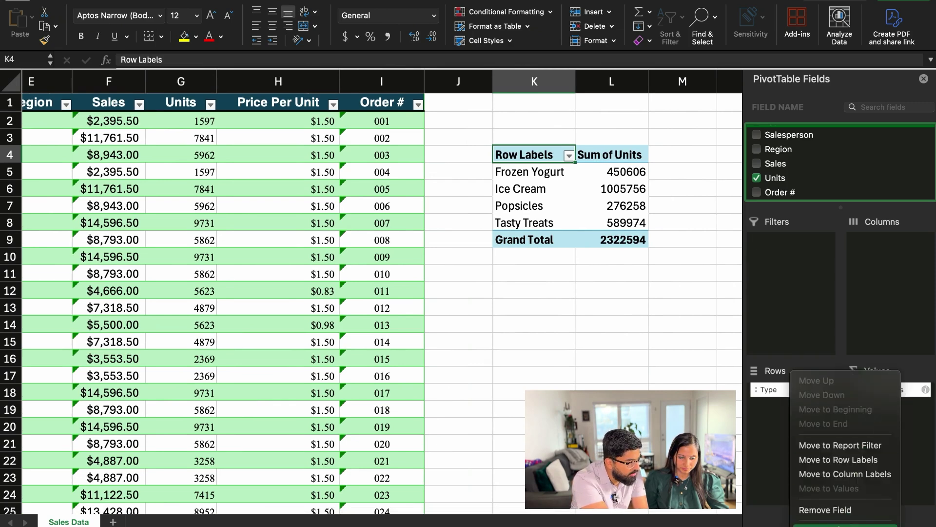
{"action": "left_click", "coordinate": [845, 524]}
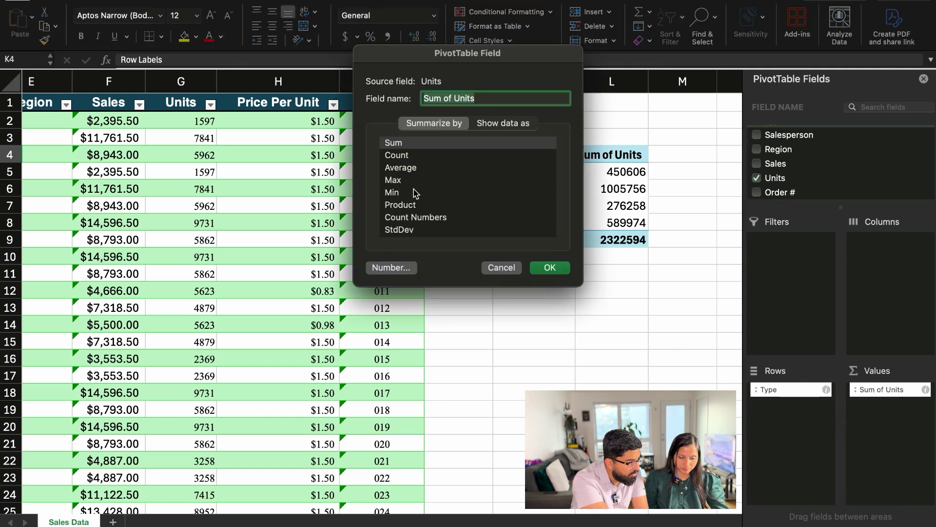
{"action": "left_click", "coordinate": [404, 268]}
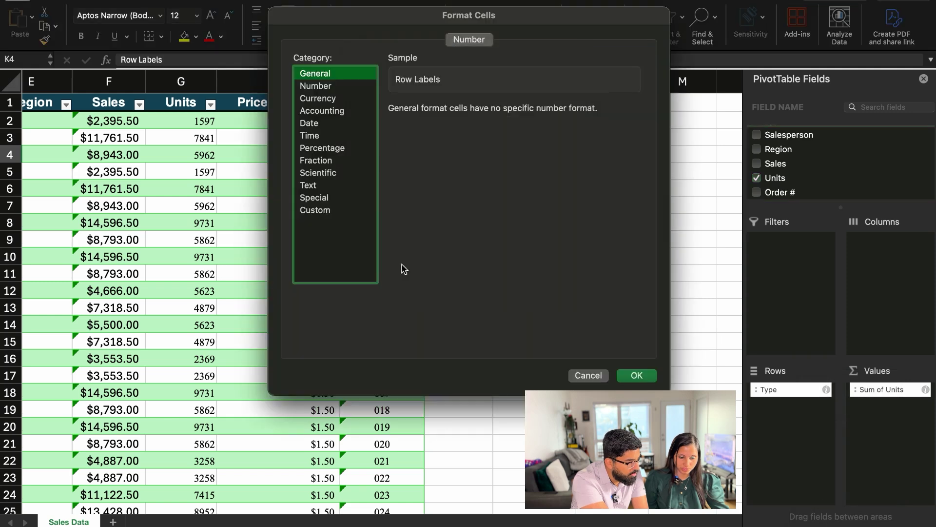
{"action": "left_click", "coordinate": [349, 88]}
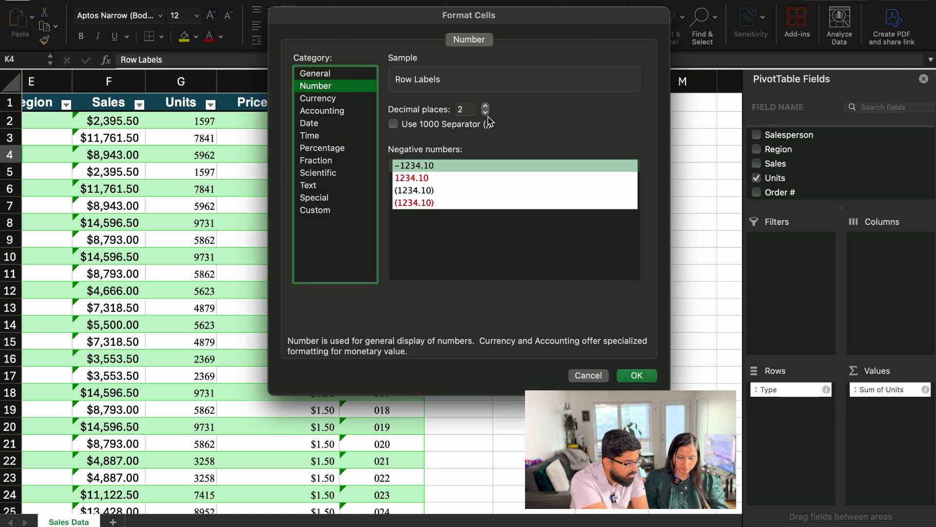
{"action": "left_click", "coordinate": [455, 125]}
{"action": "left_click", "coordinate": [485, 113]}
{"action": "left_click", "coordinate": [485, 112]}
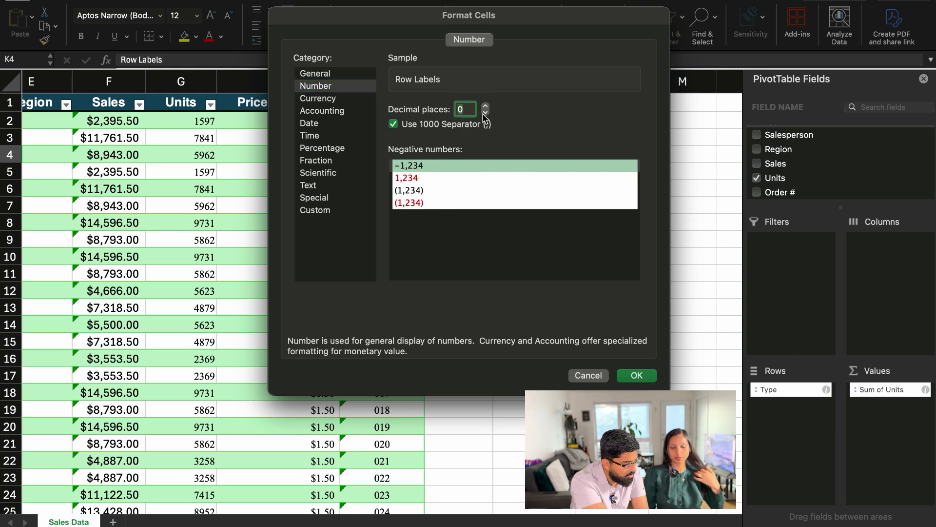
{"action": "left_click", "coordinate": [649, 376]}
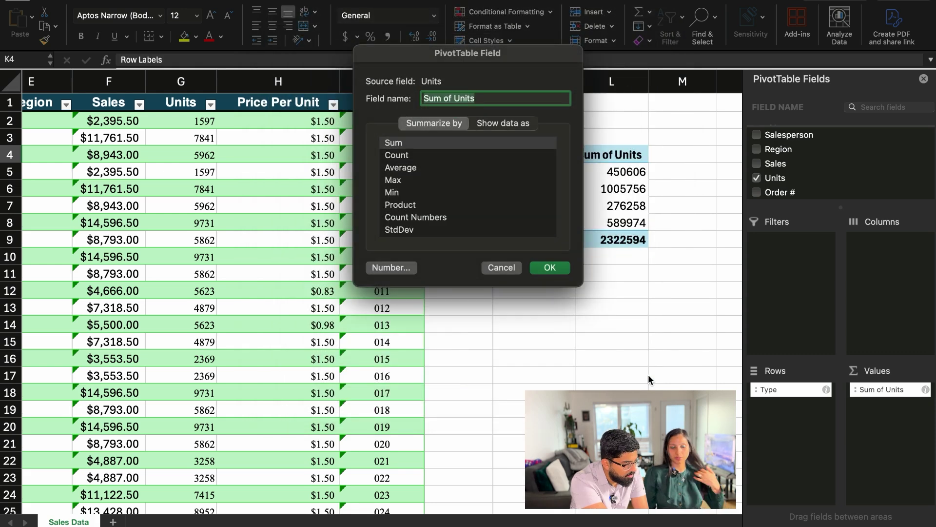
{"action": "left_click", "coordinate": [549, 274]}
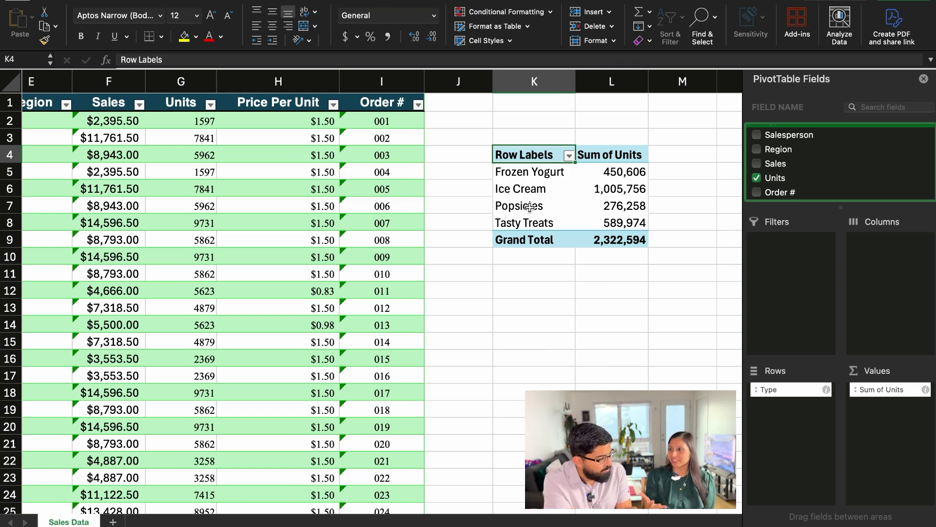
{"action": "left_click_drag", "start_coordinate": [530, 207], "coordinate": [603, 207]}
{"action": "left_click", "coordinate": [607, 222]}
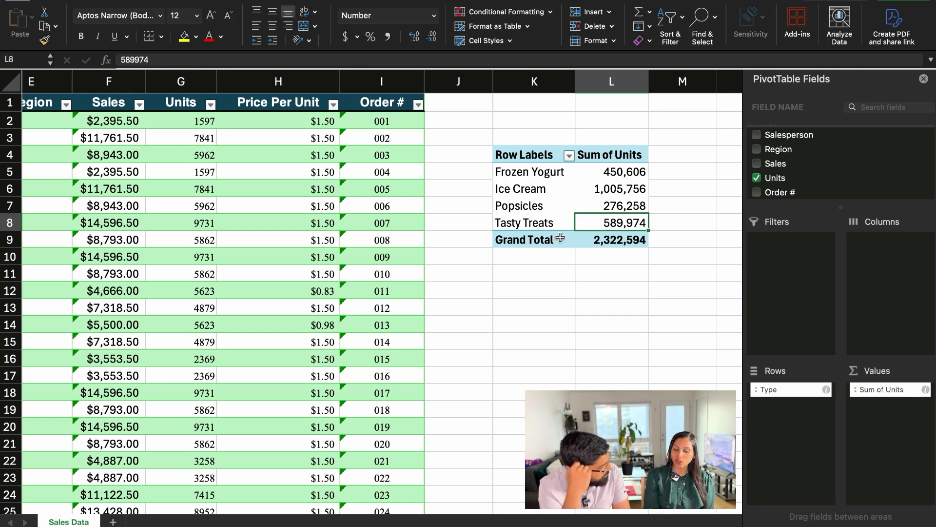
{"action": "scroll", "coordinate": [560, 241], "scroll_direction": "right", "scroll_amount": 1}
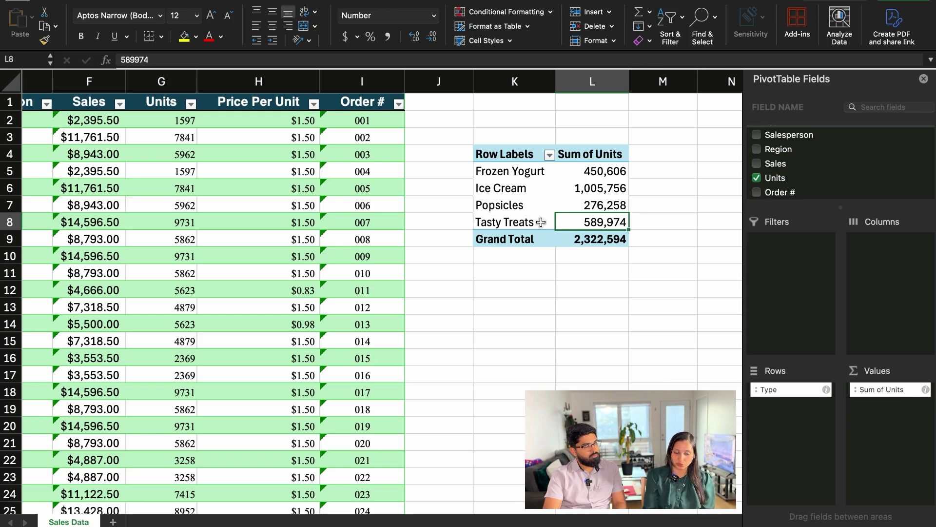
{"action": "left_click", "coordinate": [516, 188]}
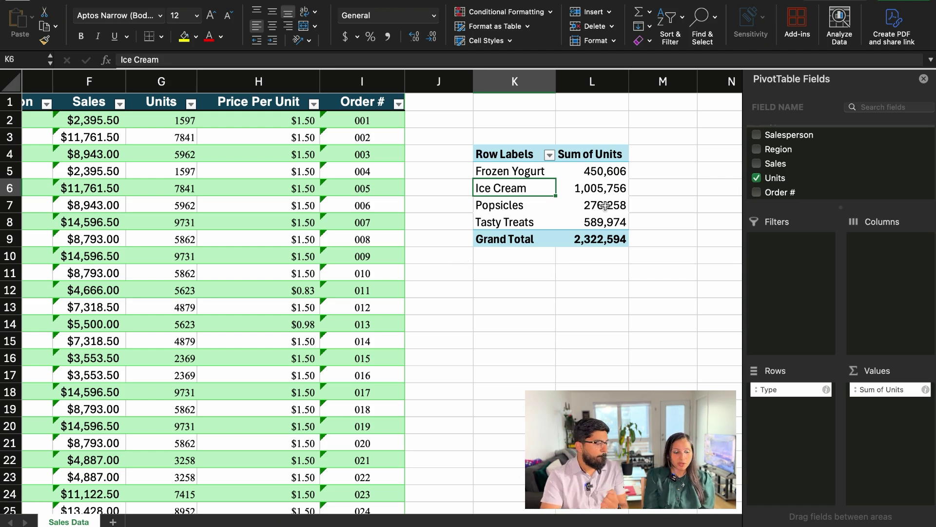
{"action": "left_click_drag", "start_coordinate": [510, 205], "coordinate": [601, 205]}
{"action": "left_click", "coordinate": [594, 188]}
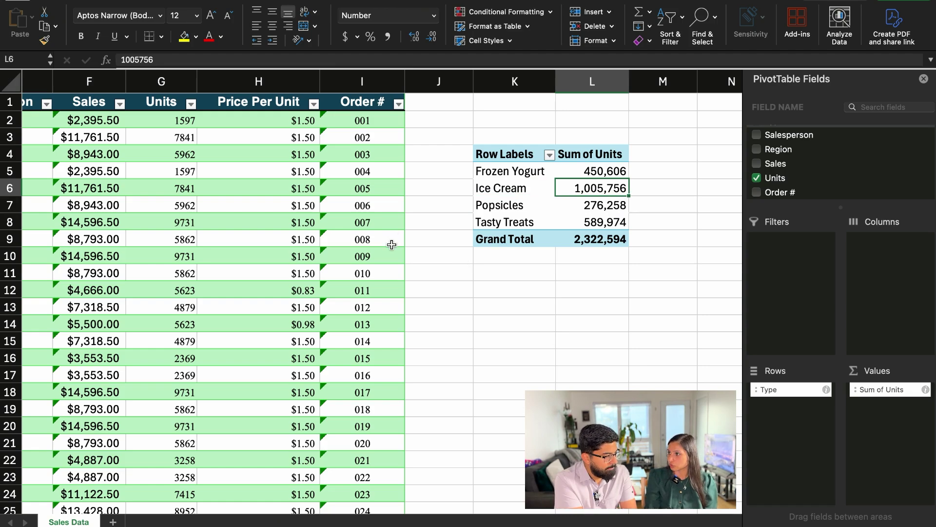
{"action": "scroll", "coordinate": [389, 244], "scroll_direction": "left", "scroll_amount": 2}
{"action": "scroll", "coordinate": [379, 292], "scroll_direction": "right", "scroll_amount": 1}
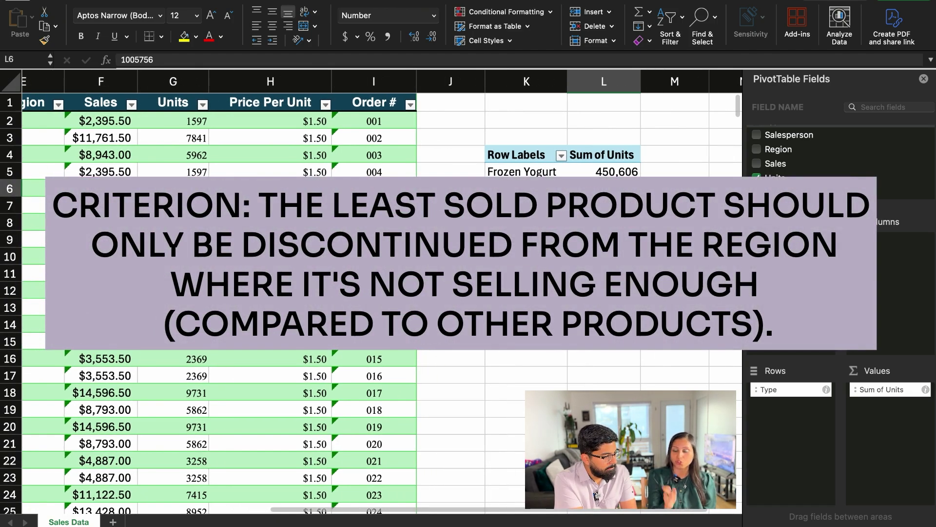
{"action": "left_click", "coordinate": [527, 205]}
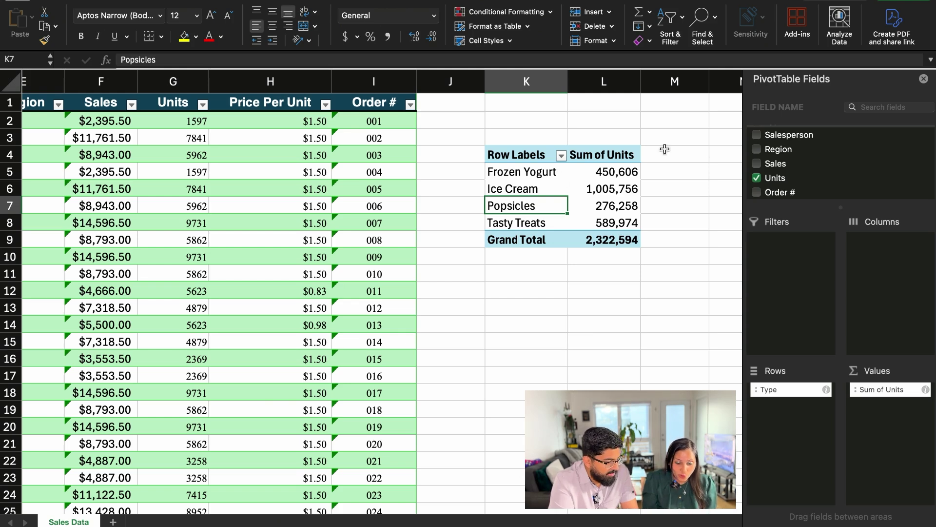
{"action": "scroll", "coordinate": [814, 179], "scroll_direction": "up", "scroll_amount": 3}
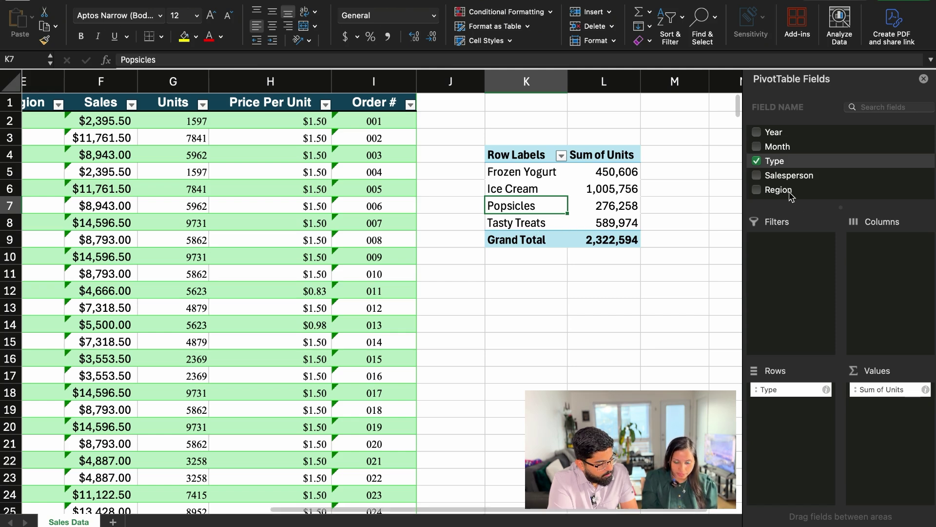
Add Region to the pivot's Rows area above Type.
{"action": "left_click_drag", "start_coordinate": [791, 196], "coordinate": [794, 418]}
{"action": "scroll", "coordinate": [662, 317], "scroll_direction": "down", "scroll_amount": 1}
{"action": "scroll", "coordinate": [662, 317], "scroll_direction": "right", "scroll_amount": 1}
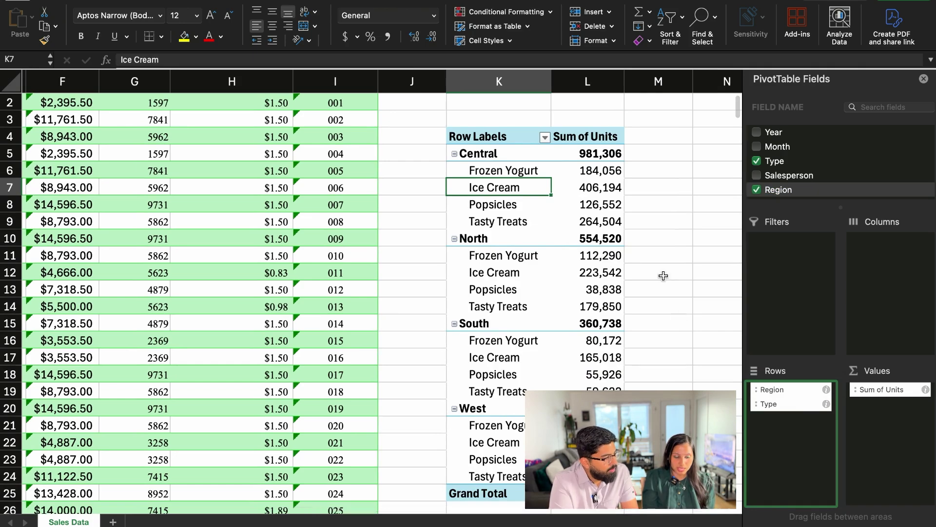
{"action": "scroll", "coordinate": [662, 273], "scroll_direction": "down", "scroll_amount": 1}
{"action": "scroll", "coordinate": [662, 274], "scroll_direction": "right", "scroll_amount": 3}
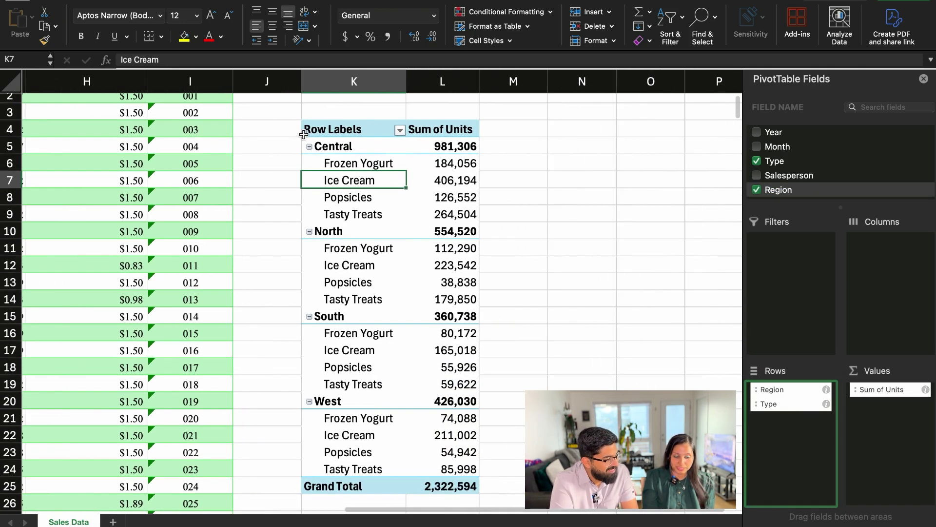
Select the Central and North region labels and the product types beneath each.
{"action": "left_click", "coordinate": [344, 147]}
{"action": "left_click", "coordinate": [352, 232]}
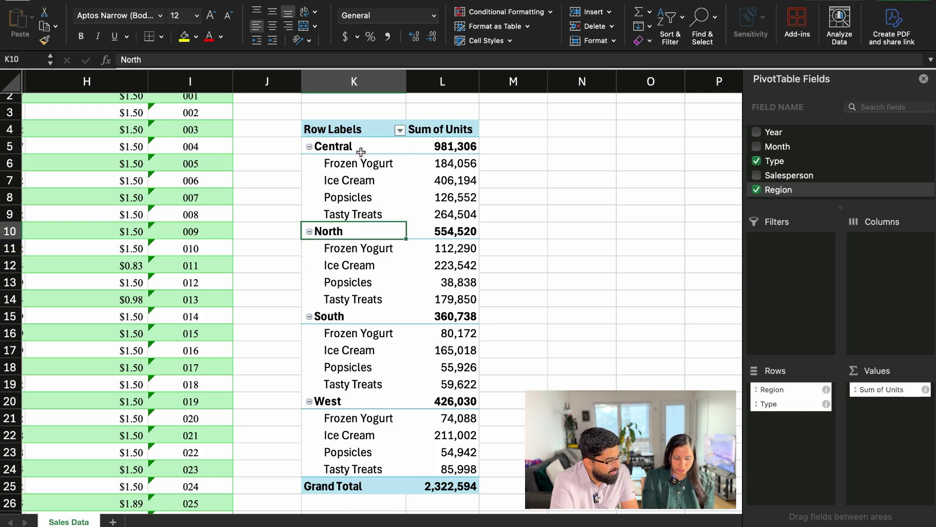
{"action": "left_click_drag", "start_coordinate": [360, 166], "coordinate": [366, 212]}
{"action": "left_click_drag", "start_coordinate": [364, 252], "coordinate": [365, 299]}
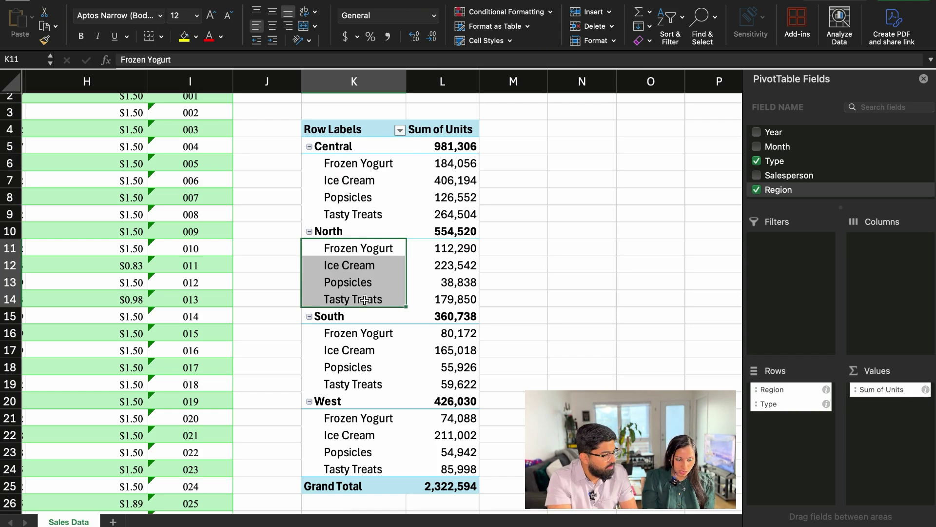
{"action": "left_click", "coordinate": [357, 146]}
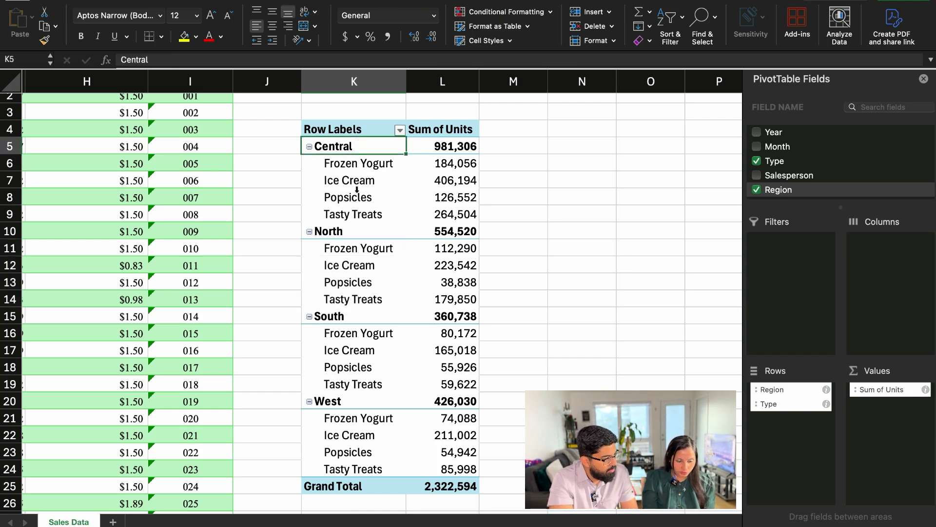
Sort the product type row labels under Central in ascending order.
{"action": "left_click", "coordinate": [357, 192]}
{"action": "left_click", "coordinate": [400, 130]}
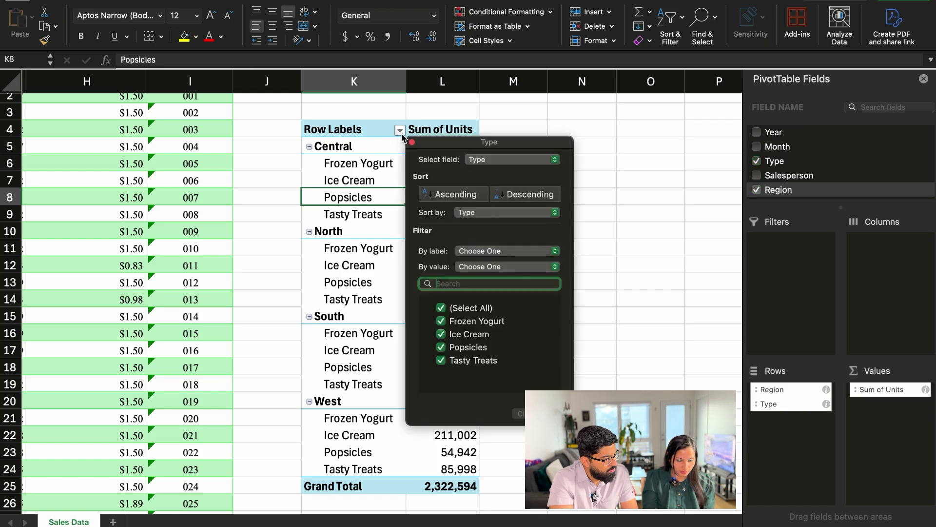
{"action": "left_click", "coordinate": [457, 195]}
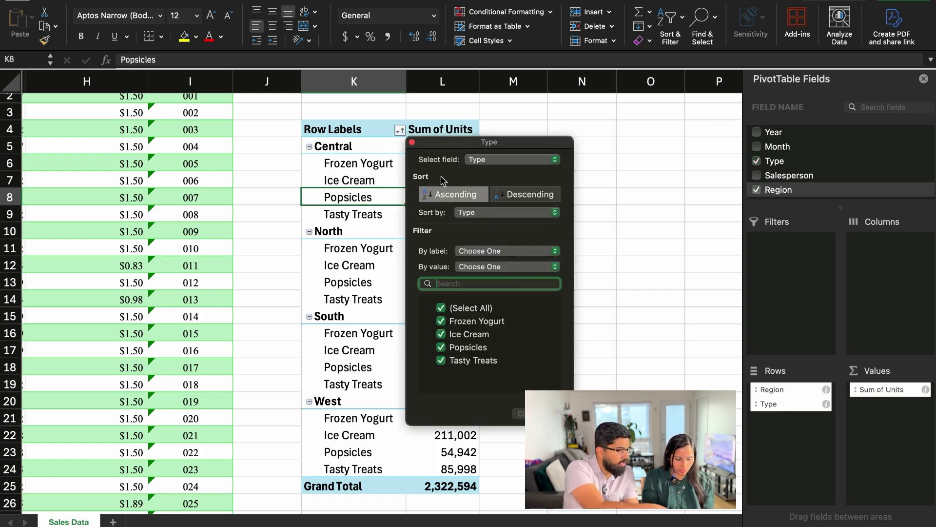
{"action": "left_click", "coordinate": [412, 143]}
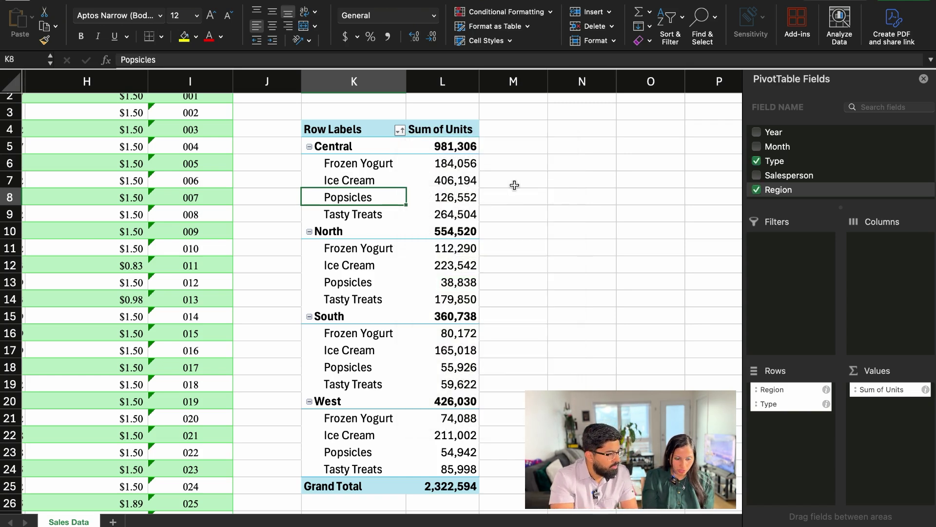
{"action": "scroll", "coordinate": [515, 185], "scroll_direction": "down", "scroll_amount": 2}
{"action": "scroll", "coordinate": [550, 207], "scroll_direction": "up", "scroll_amount": 1}
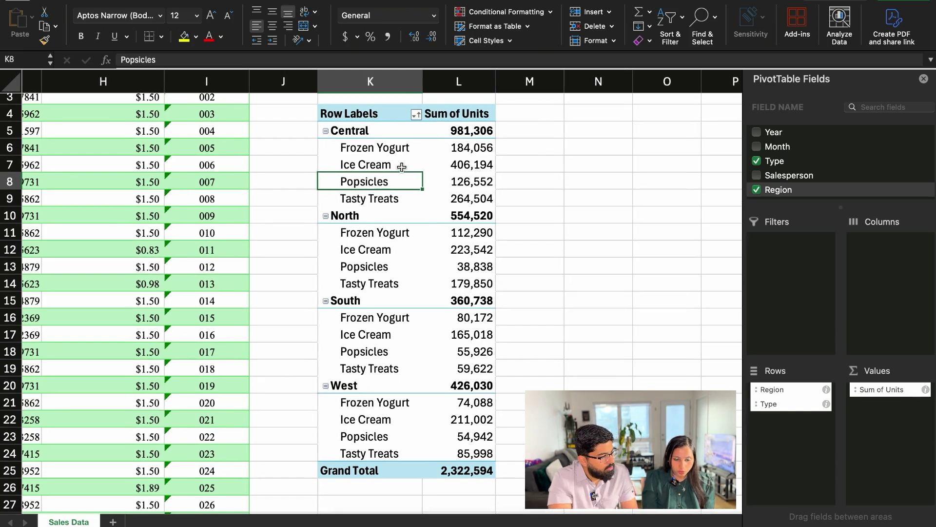
Sort the Sum of Units values largest to smallest, putting Ice Cream first in every region.
{"action": "left_click", "coordinate": [475, 164]}
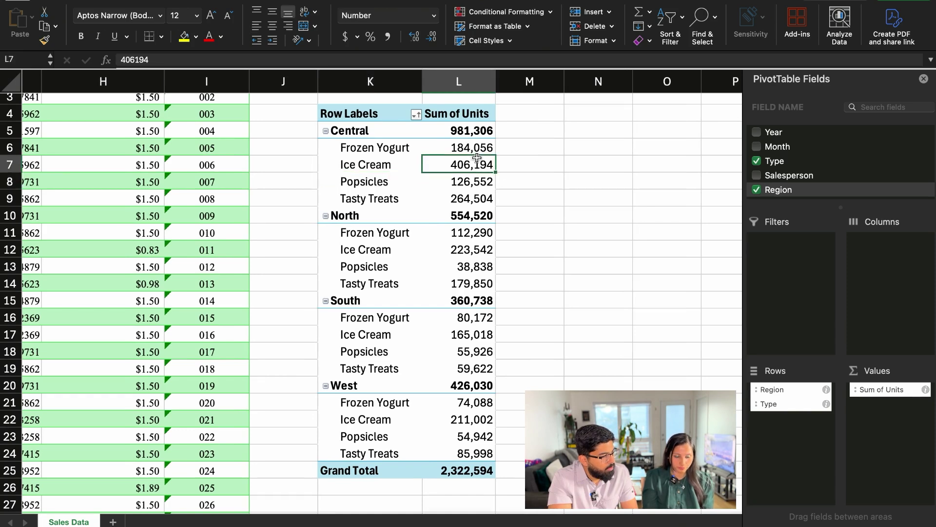
{"action": "left_click", "coordinate": [671, 19]}
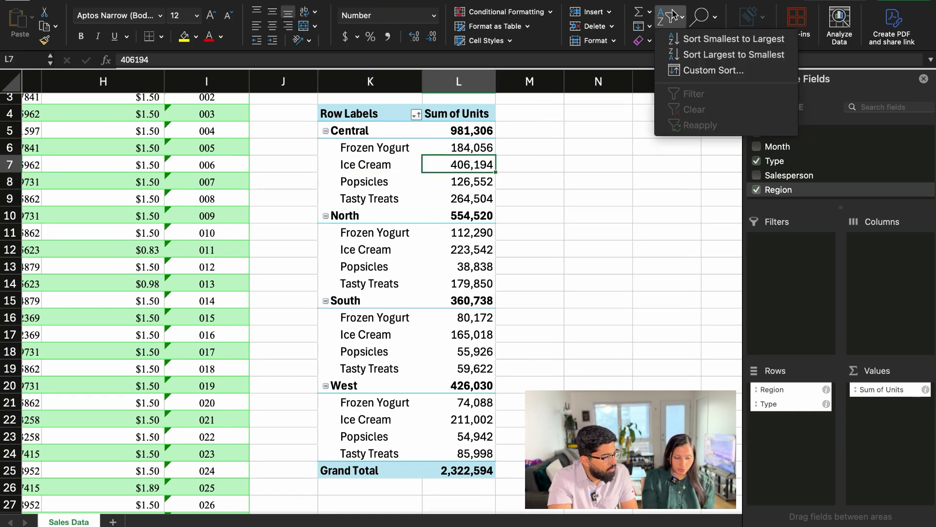
{"action": "left_click", "coordinate": [715, 55]}
{"action": "left_click", "coordinate": [597, 205]}
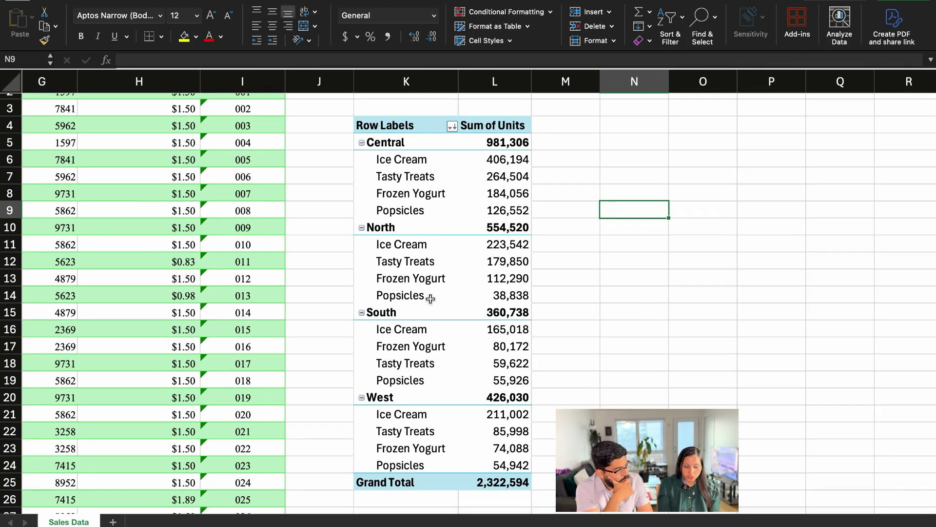
{"action": "left_click", "coordinate": [511, 212]}
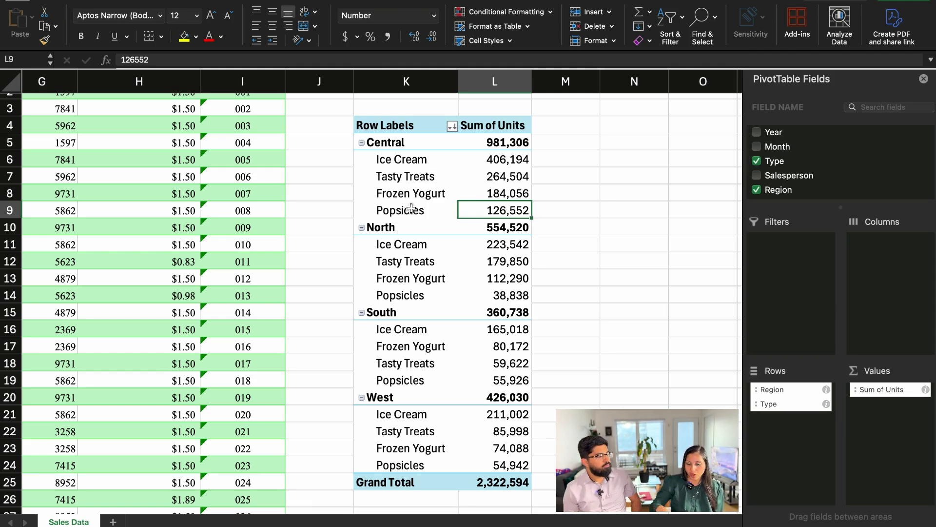
{"action": "left_click", "coordinate": [423, 211]}
{"action": "left_click", "coordinate": [480, 212]}
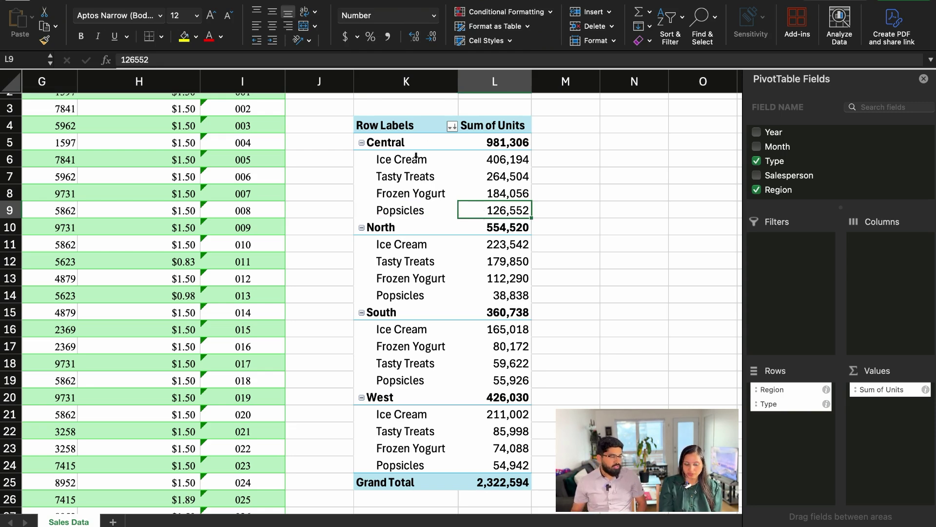
{"action": "left_click", "coordinate": [497, 294]}
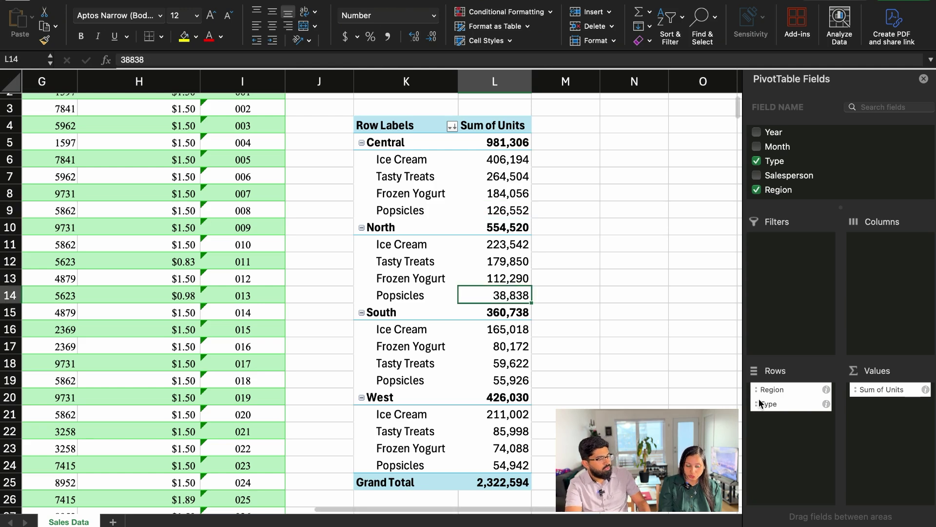
{"action": "key", "text": "Left"}
{"action": "key", "text": "Right"}
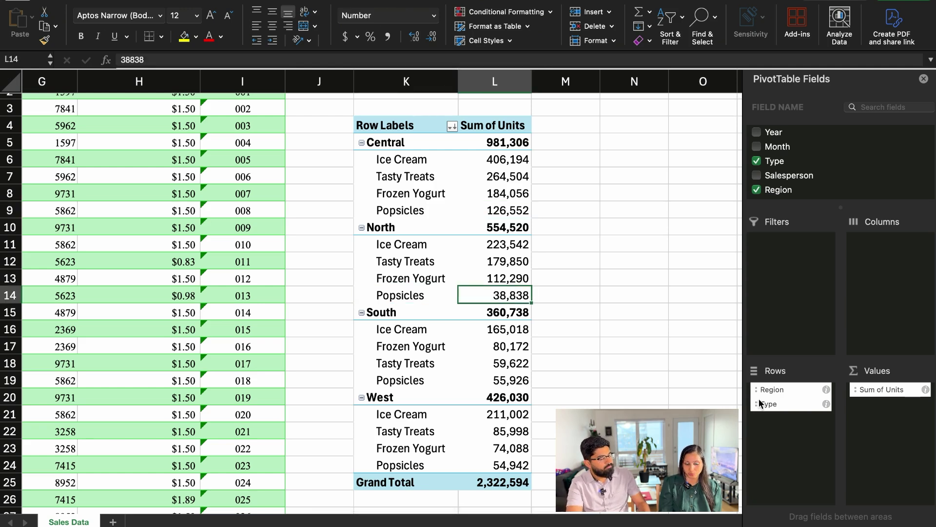
{"action": "left_click_drag", "start_coordinate": [510, 242], "coordinate": [512, 276]}
{"action": "left_click", "coordinate": [514, 296]}
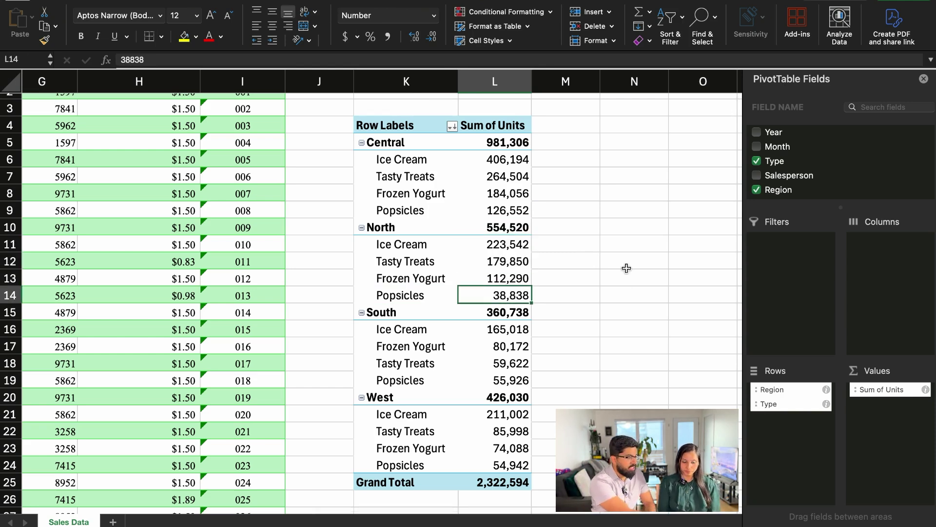
{"action": "scroll", "coordinate": [627, 268], "scroll_direction": "down", "scroll_amount": 2}
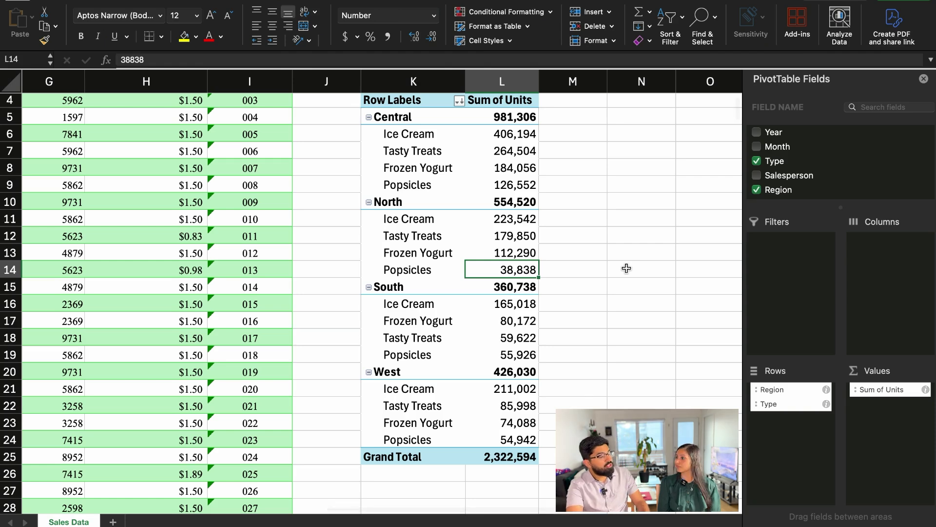
{"action": "scroll", "coordinate": [627, 269], "scroll_direction": "up", "scroll_amount": 2}
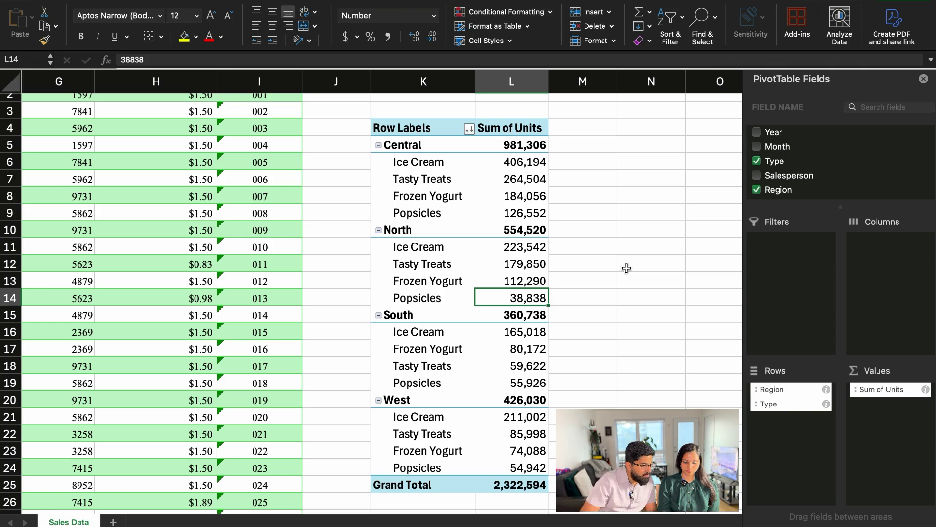
{"action": "scroll", "coordinate": [607, 239], "scroll_direction": "down", "scroll_amount": 1}
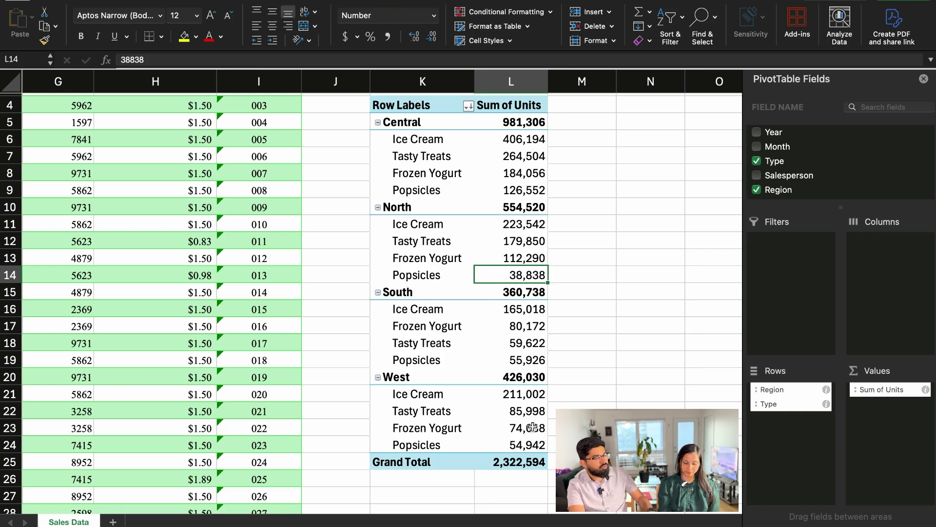
{"action": "left_click", "coordinate": [530, 338]}
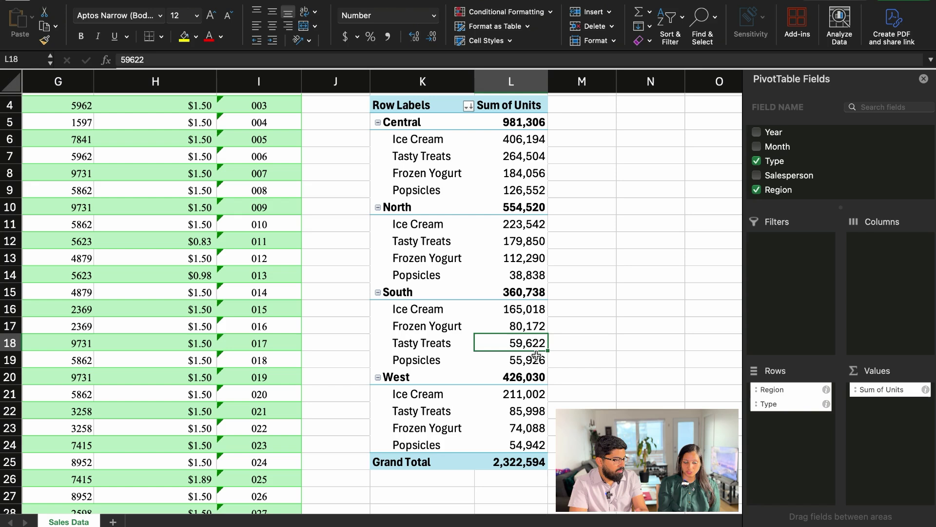
{"action": "left_click", "coordinate": [528, 275]}
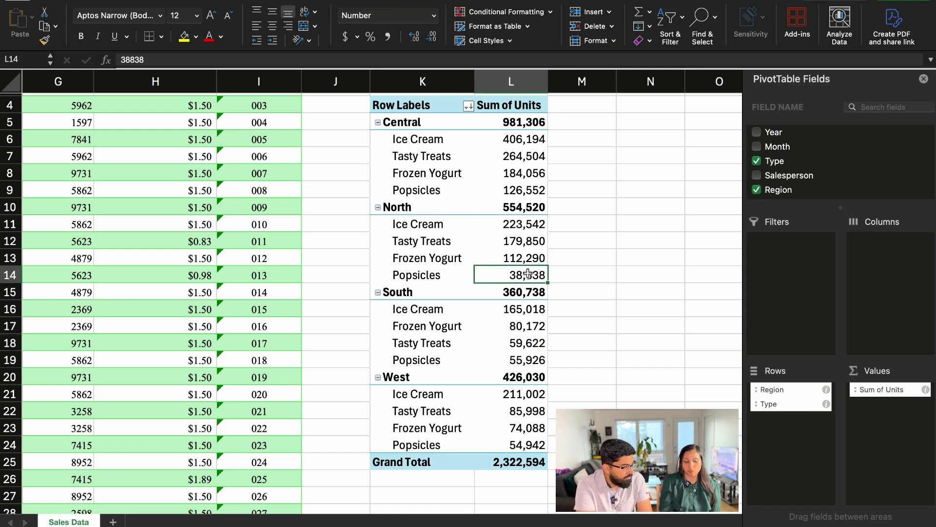
{"action": "left_click", "coordinate": [515, 184]}
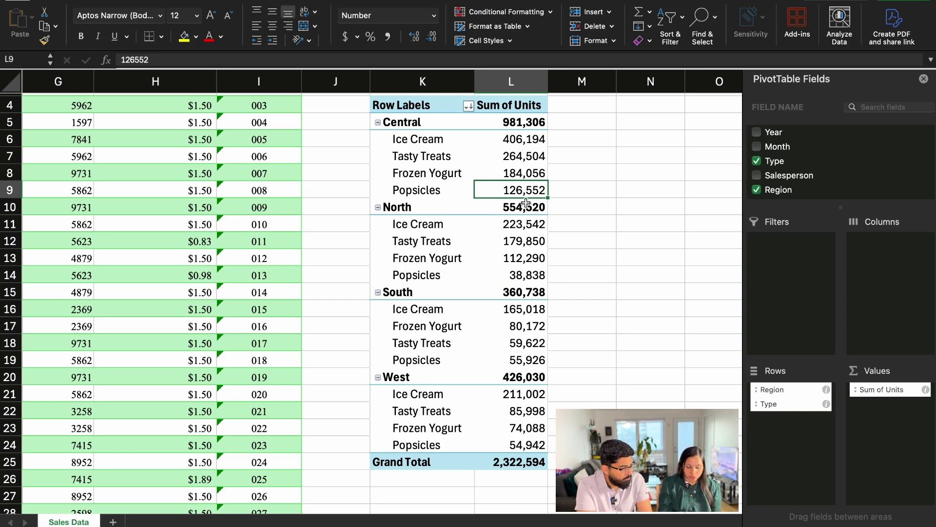
{"action": "left_click", "coordinate": [525, 276]}
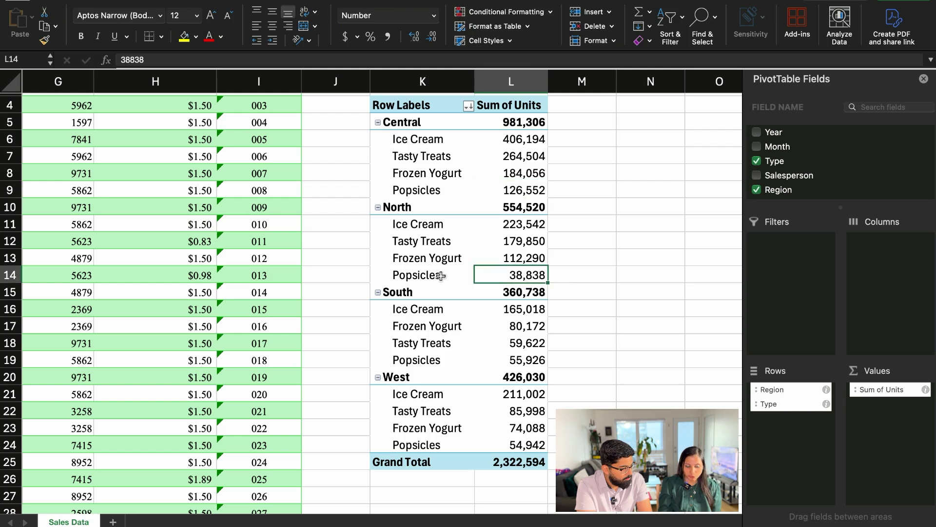
{"action": "left_click_drag", "start_coordinate": [439, 276], "coordinate": [510, 275]}
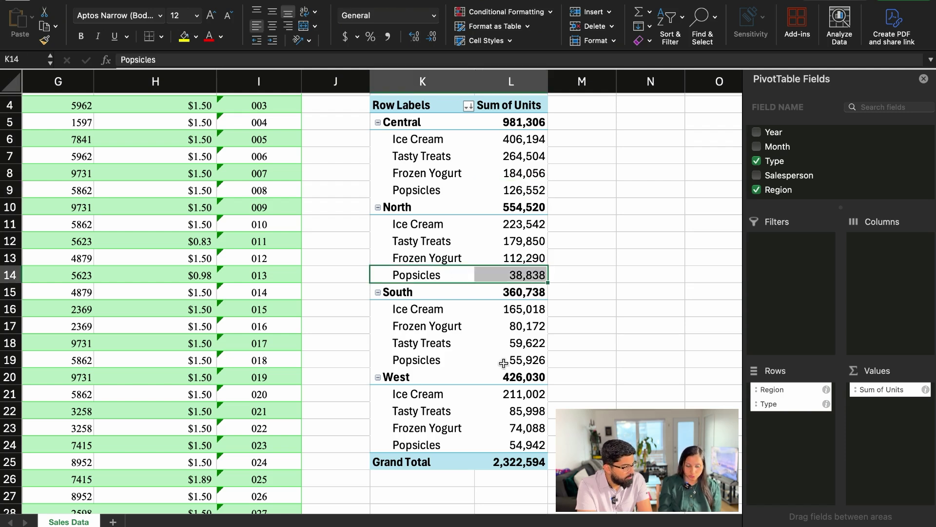
{"action": "left_click_drag", "start_coordinate": [520, 323], "coordinate": [528, 347]}
{"action": "left_click_drag", "start_coordinate": [438, 363], "coordinate": [514, 362]}
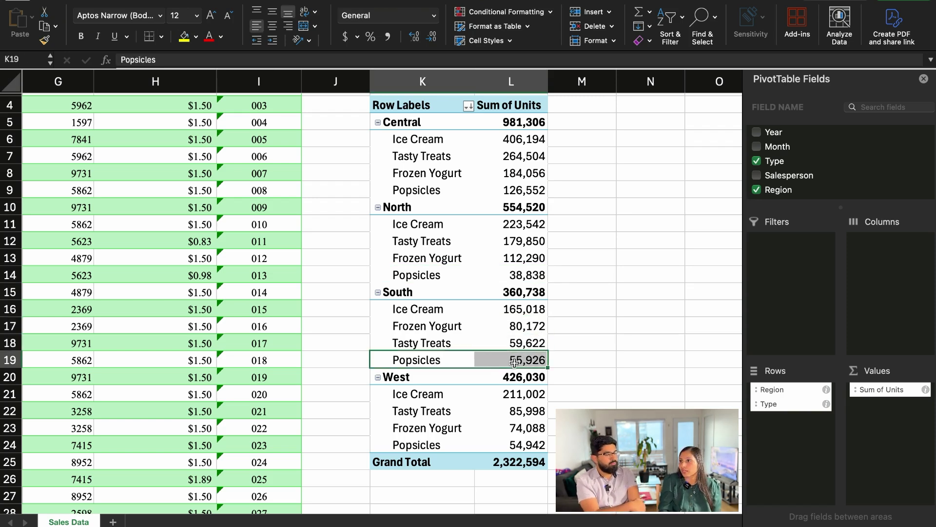
{"action": "left_click_drag", "start_coordinate": [425, 446], "coordinate": [509, 444]}
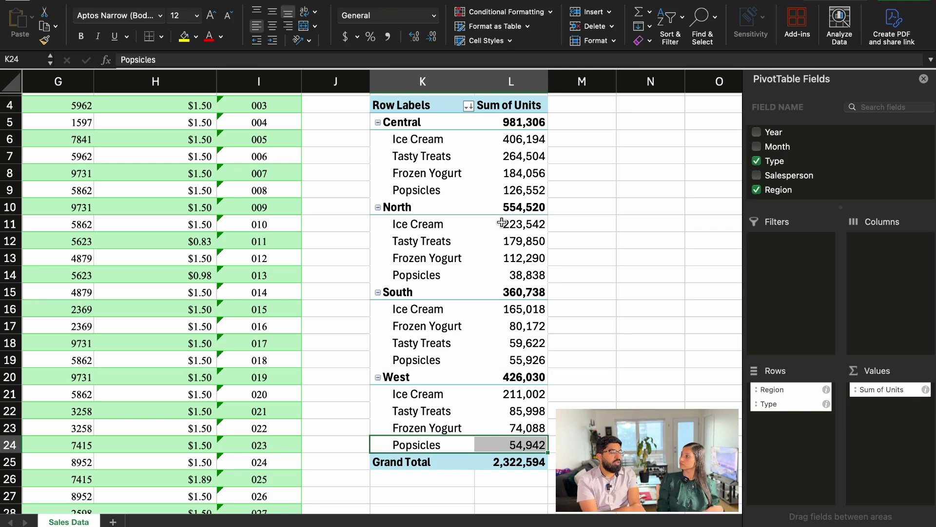
{"action": "left_click", "coordinate": [402, 207]}
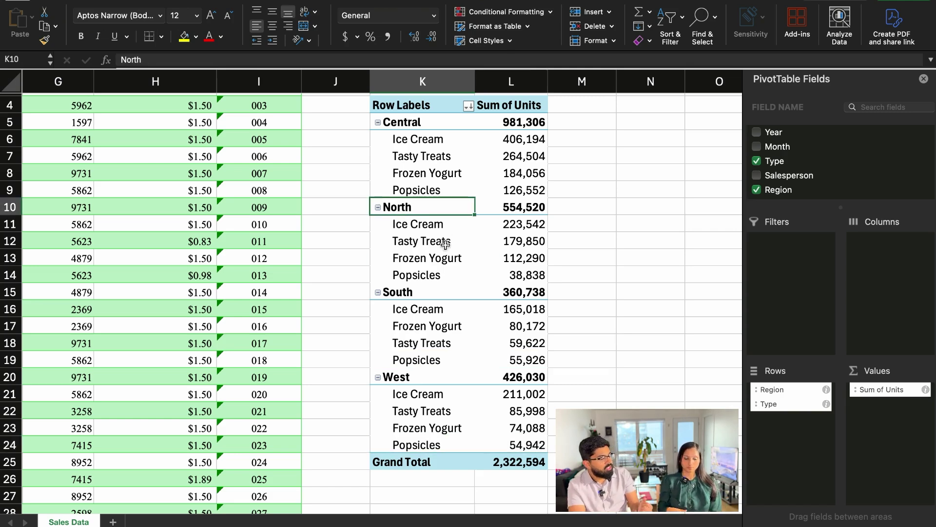
{"action": "left_click", "coordinate": [516, 251]}
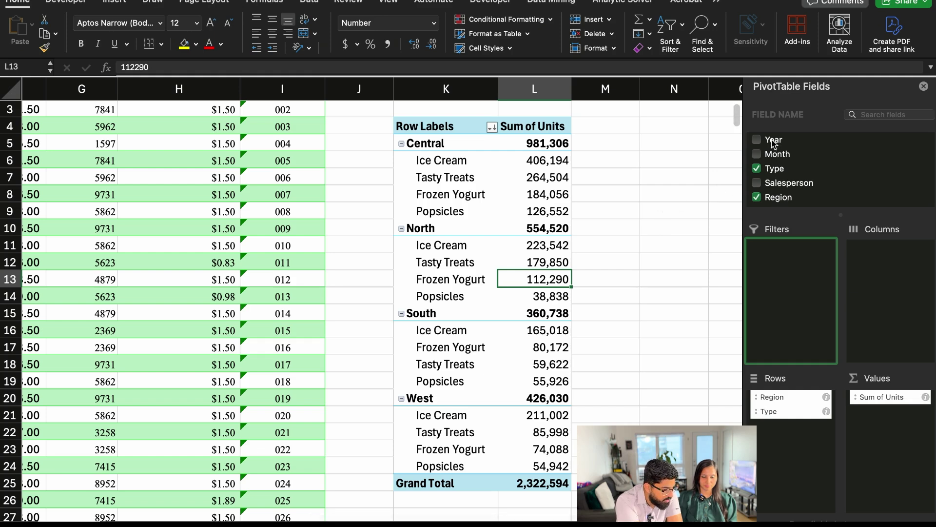
Add the Year field to the pivot table's Filters area.
{"action": "left_click_drag", "start_coordinate": [772, 143], "coordinate": [781, 261]}
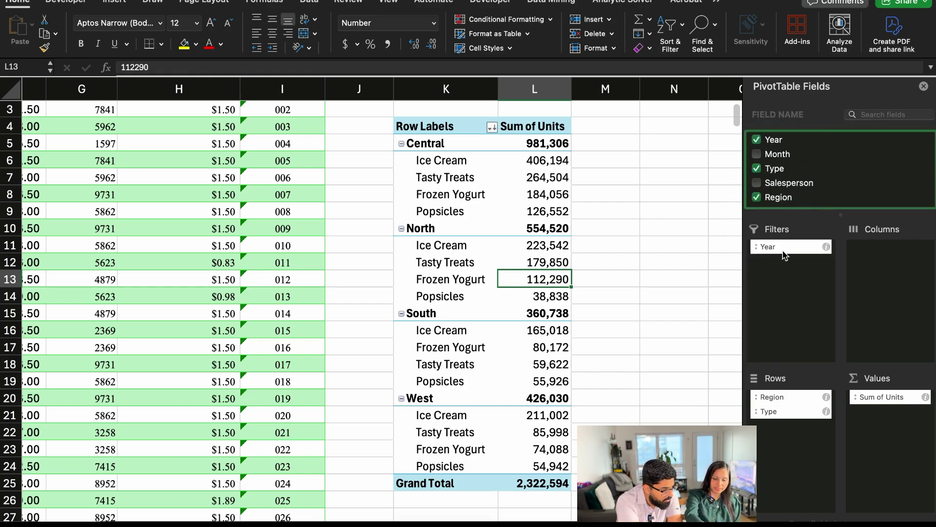
{"action": "scroll", "coordinate": [537, 178], "scroll_direction": "left", "scroll_amount": 10}
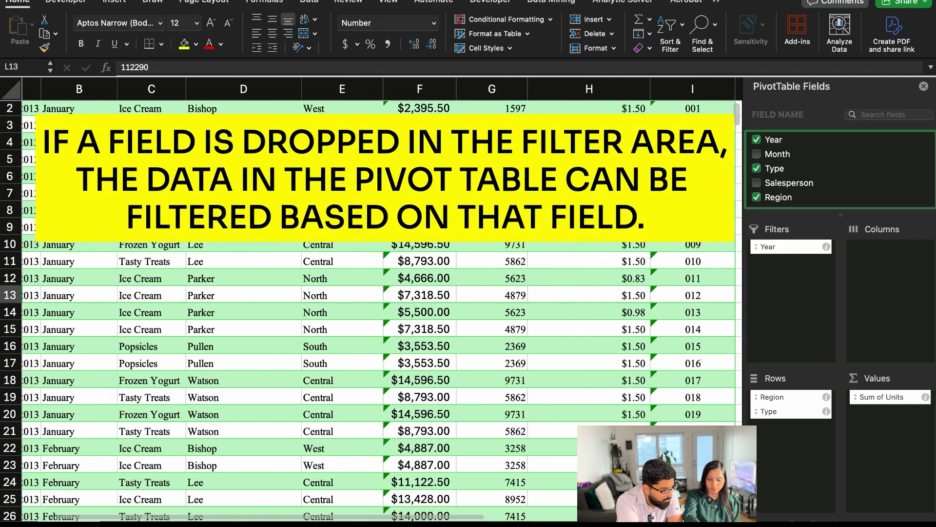
{"action": "scroll", "coordinate": [537, 178], "scroll_direction": "down", "scroll_amount": 20}
{"action": "scroll", "coordinate": [370, 312], "scroll_direction": "down", "scroll_amount": 20}
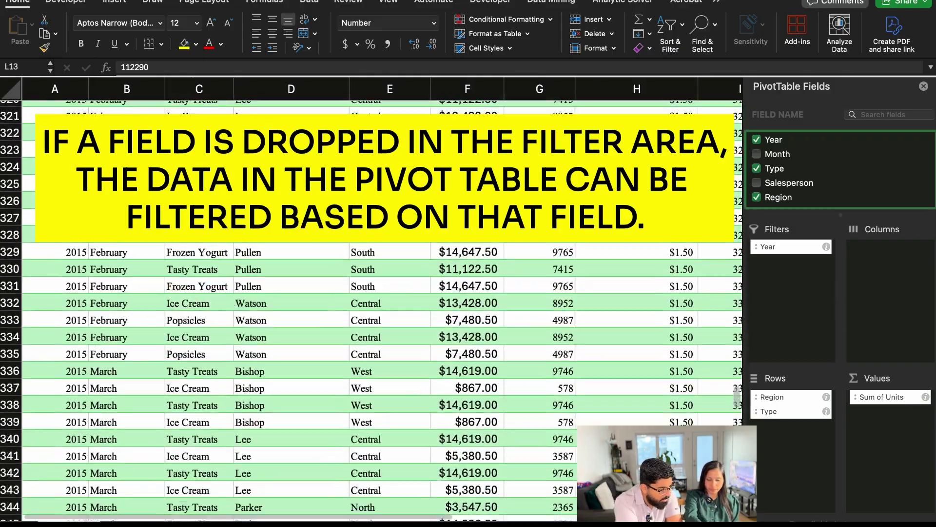
{"action": "scroll", "coordinate": [370, 312], "scroll_direction": "up", "scroll_amount": 20}
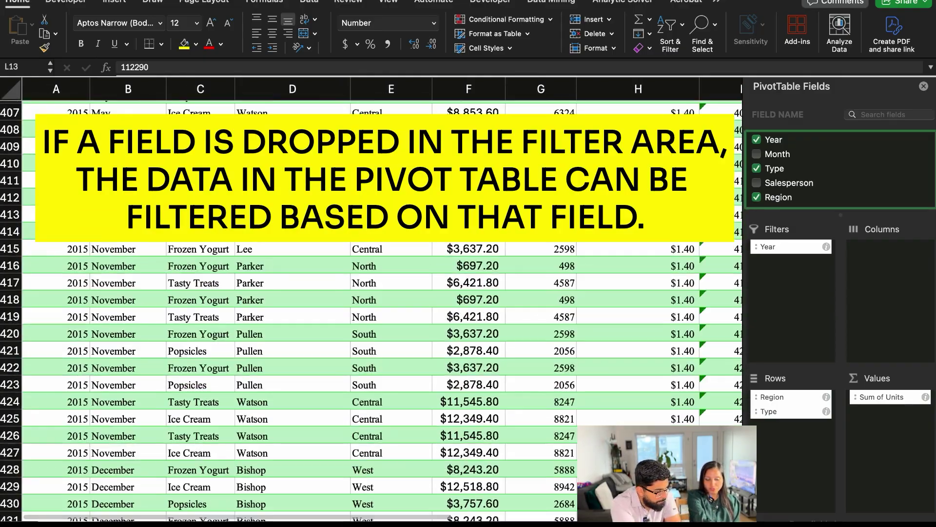
{"action": "scroll", "coordinate": [371, 312], "scroll_direction": "right", "scroll_amount": 10}
{"action": "scroll", "coordinate": [370, 312], "scroll_direction": "up", "scroll_amount": 20}
{"action": "scroll", "coordinate": [370, 312], "scroll_direction": "left", "scroll_amount": 10}
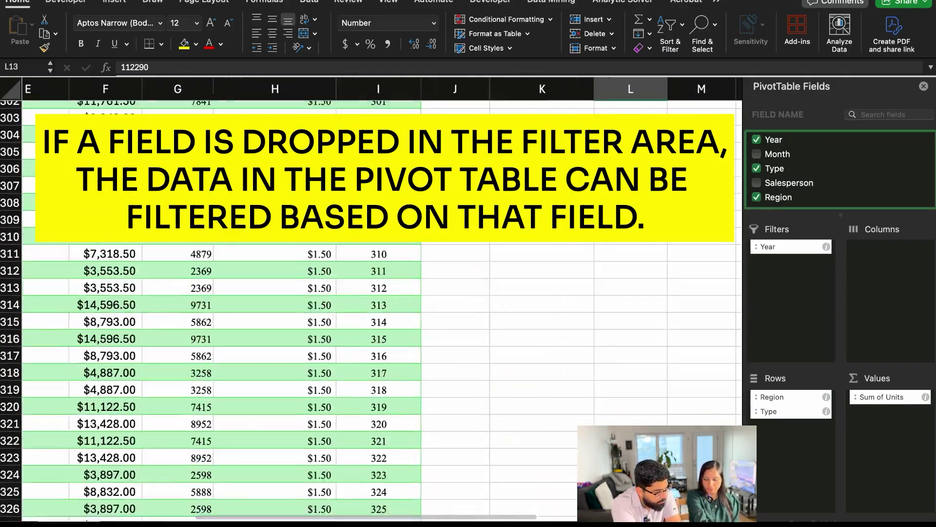
{"action": "scroll", "coordinate": [344, 205], "scroll_direction": "up", "scroll_amount": 20}
{"action": "scroll", "coordinate": [344, 206], "scroll_direction": "right", "scroll_amount": 5}
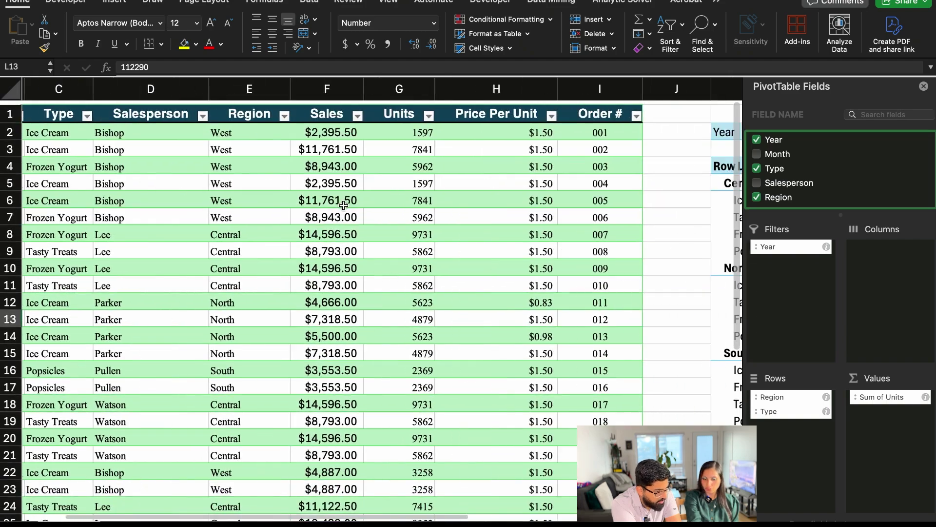
{"action": "scroll", "coordinate": [343, 206], "scroll_direction": "right", "scroll_amount": 4}
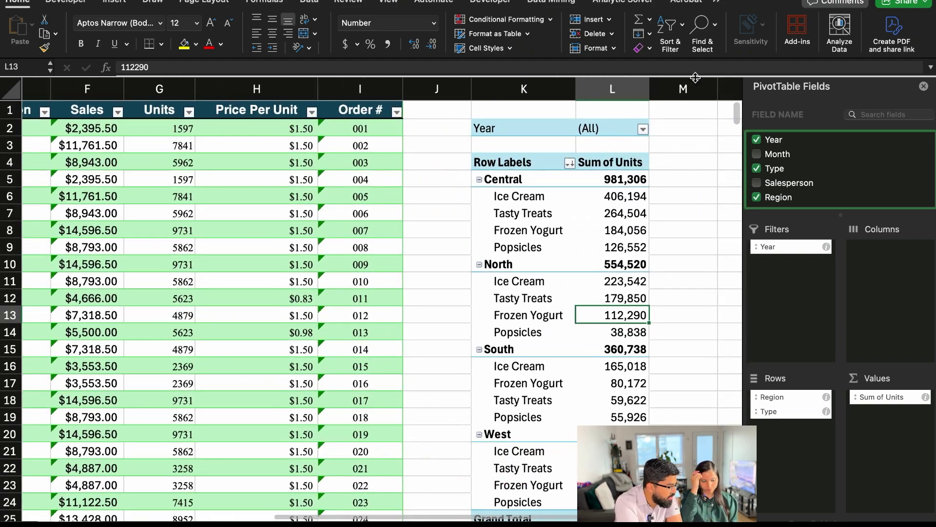
Filter the pivot to Year 2015 only, giving a 774,198 Grand Total.
{"action": "left_click", "coordinate": [644, 129]}
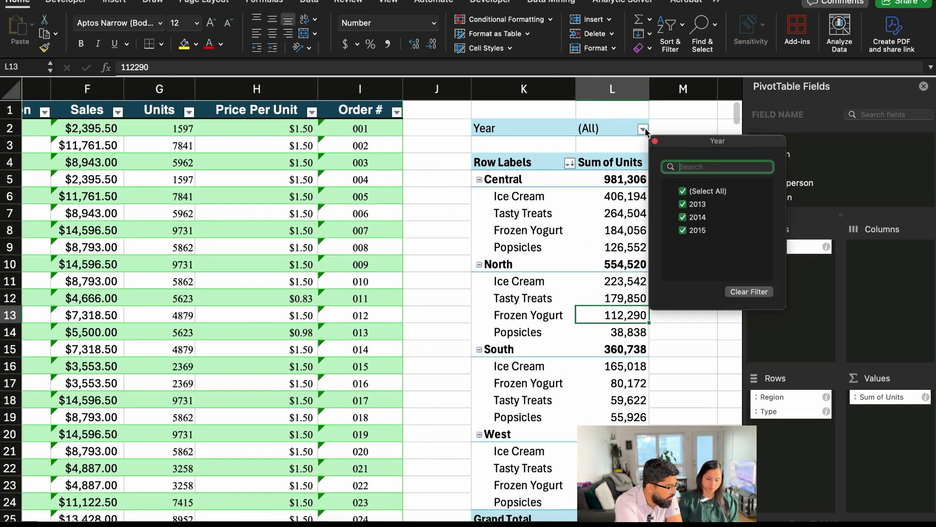
{"action": "left_click", "coordinate": [683, 190]}
{"action": "left_click", "coordinate": [652, 129]}
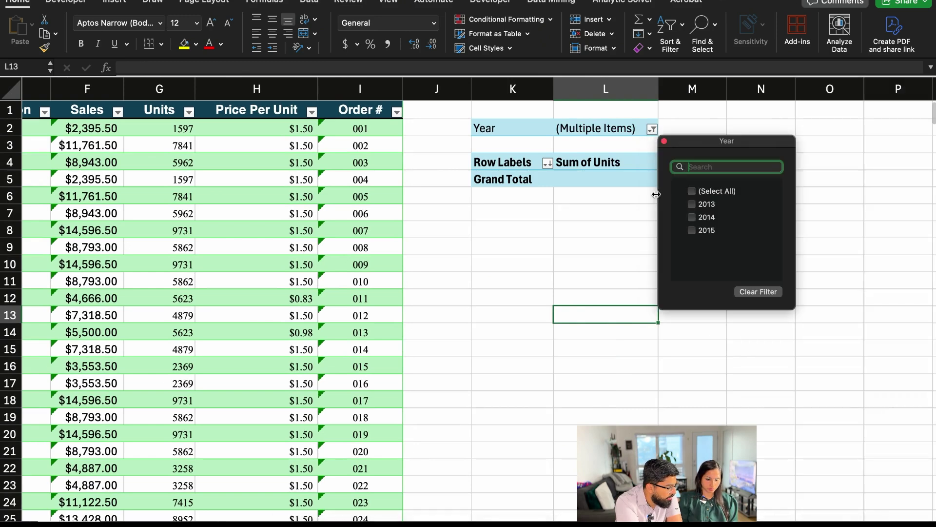
{"action": "left_click", "coordinate": [693, 230]}
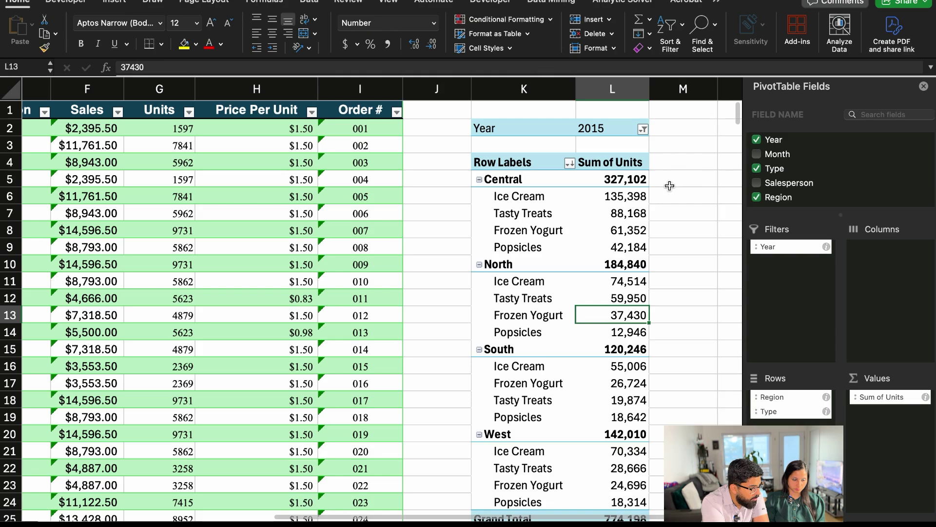
{"action": "scroll", "coordinate": [670, 186], "scroll_direction": "down", "scroll_amount": 4}
{"action": "scroll", "coordinate": [670, 185], "scroll_direction": "up", "scroll_amount": 1}
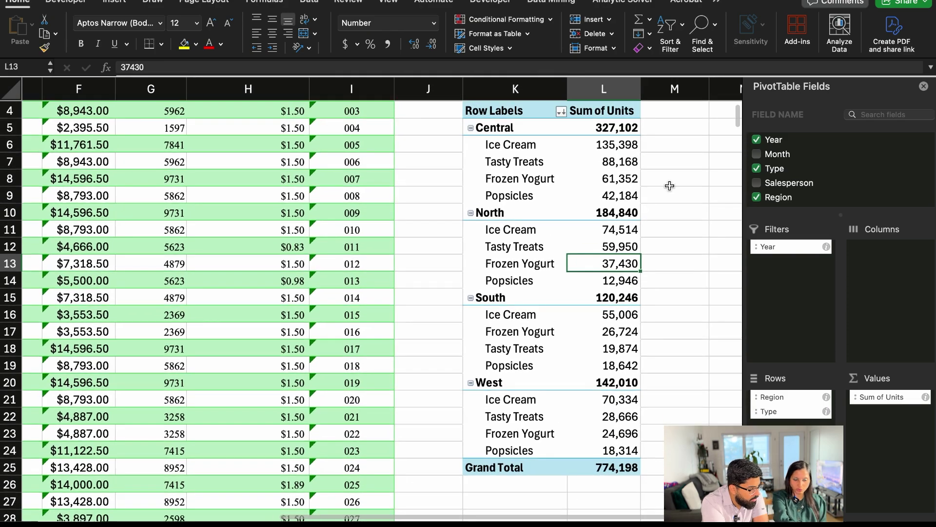
{"action": "scroll", "coordinate": [670, 185], "scroll_direction": "up", "scroll_amount": 1}
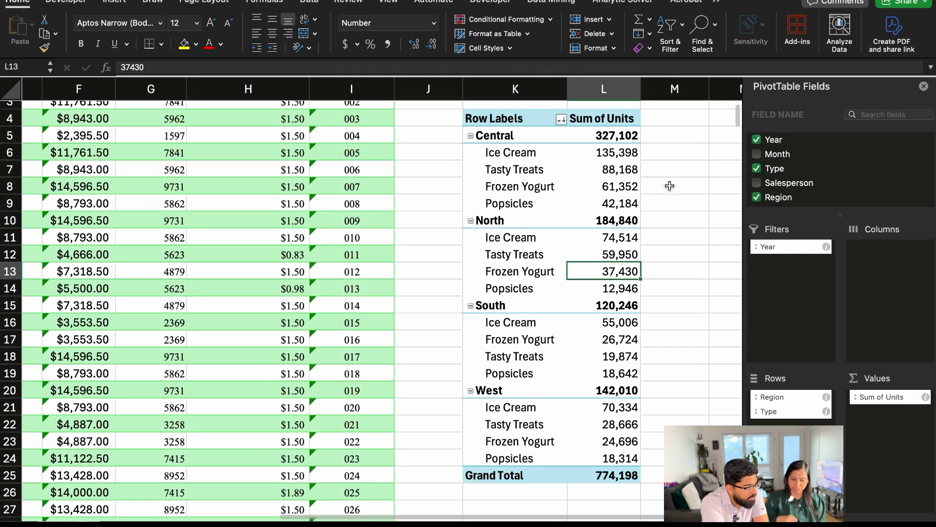
{"action": "scroll", "coordinate": [669, 185], "scroll_direction": "up", "scroll_amount": 2}
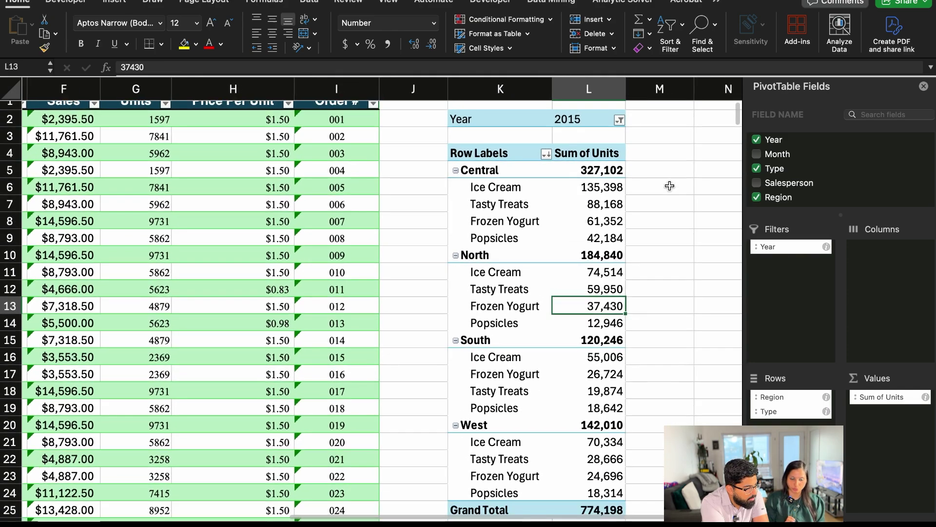